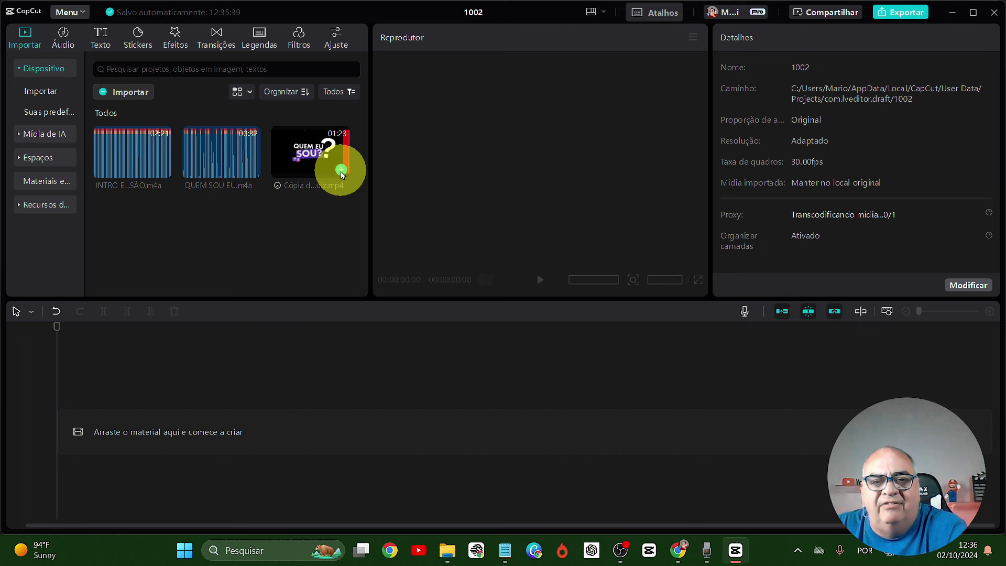
left_click(341, 171)
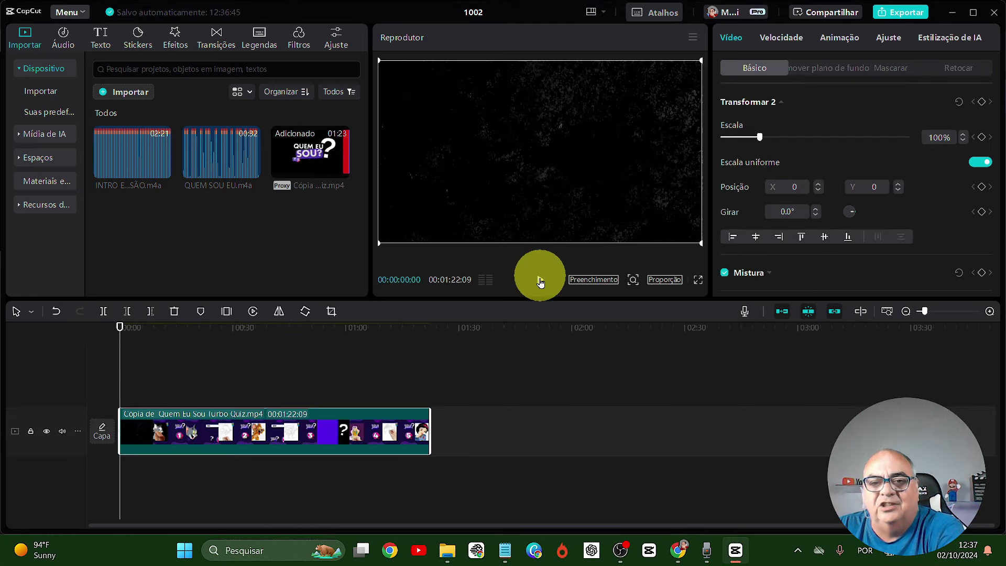
left_click(540, 280)
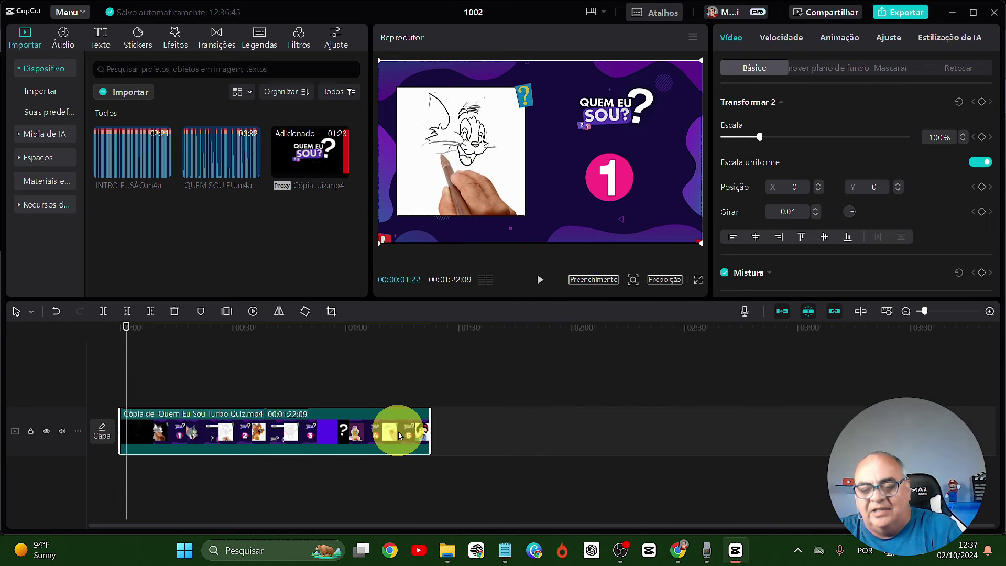
key("Delete")
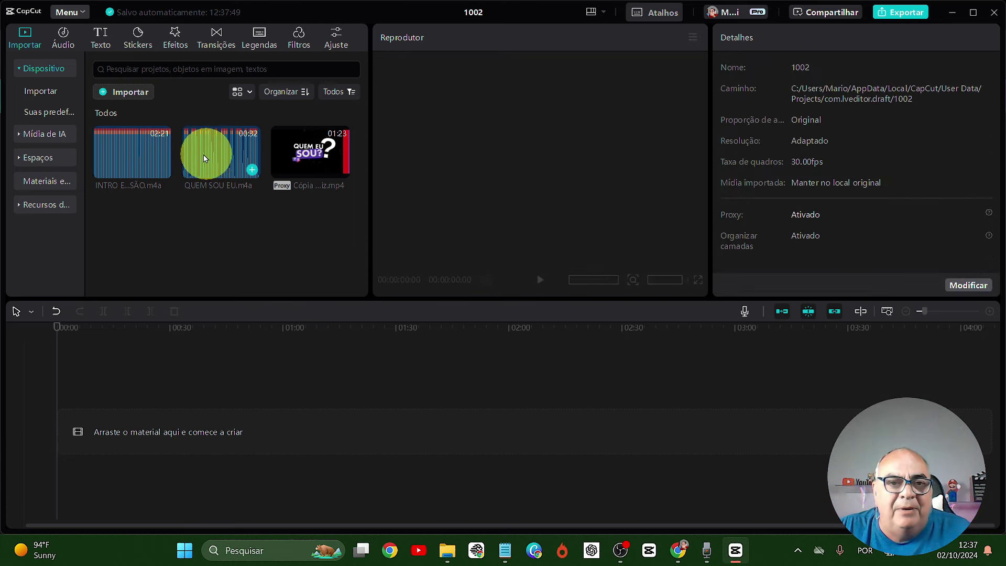
Place the INTRO audio at the start of the timeline and move the playhead to the end of the audio clip
left_click_drag(139, 156, 120, 423)
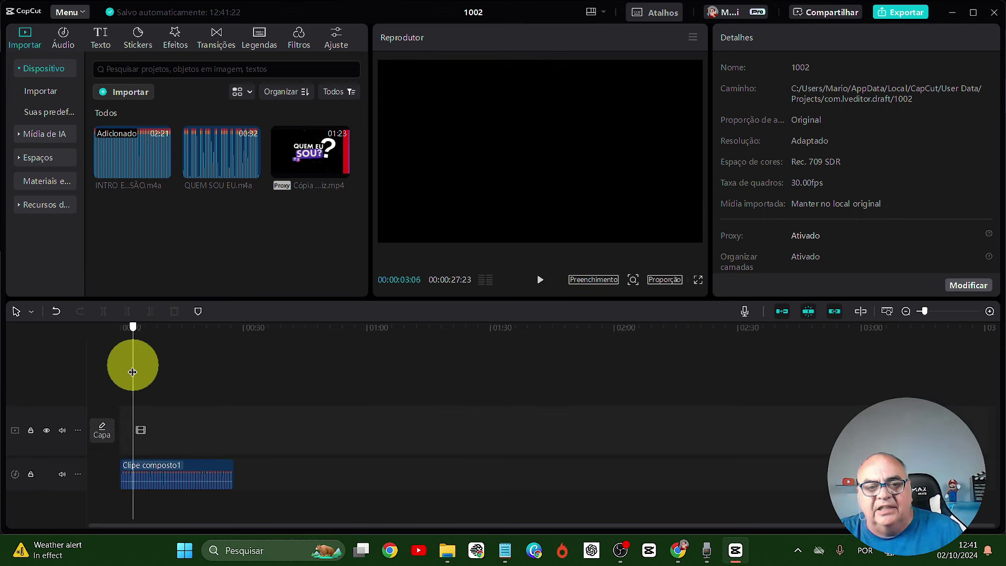
left_click_drag(135, 359, 236, 365)
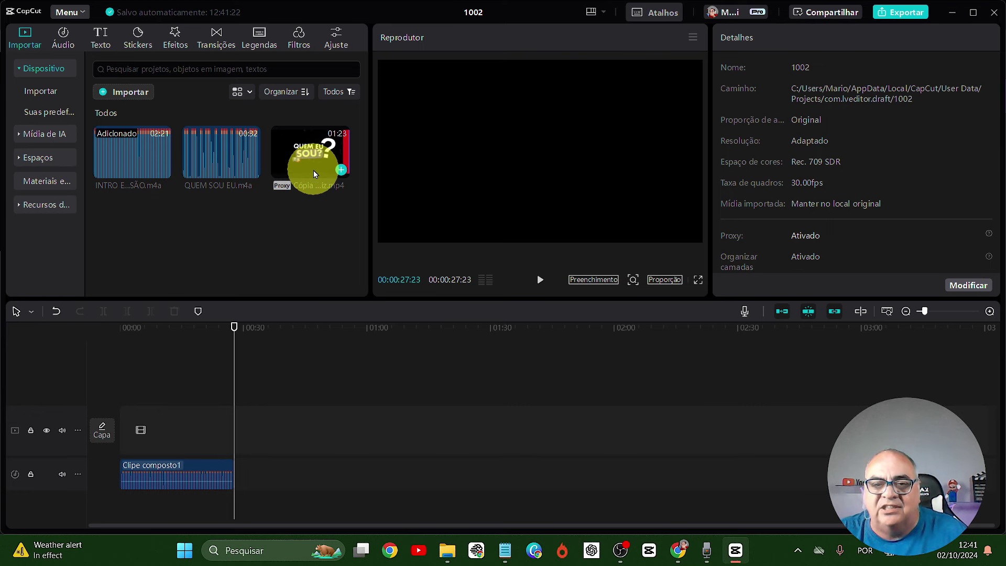
Switch to the Canva quiz design and extend the opening "Quem Eu Sou?" page to 5.0 seconds
left_click(678, 560)
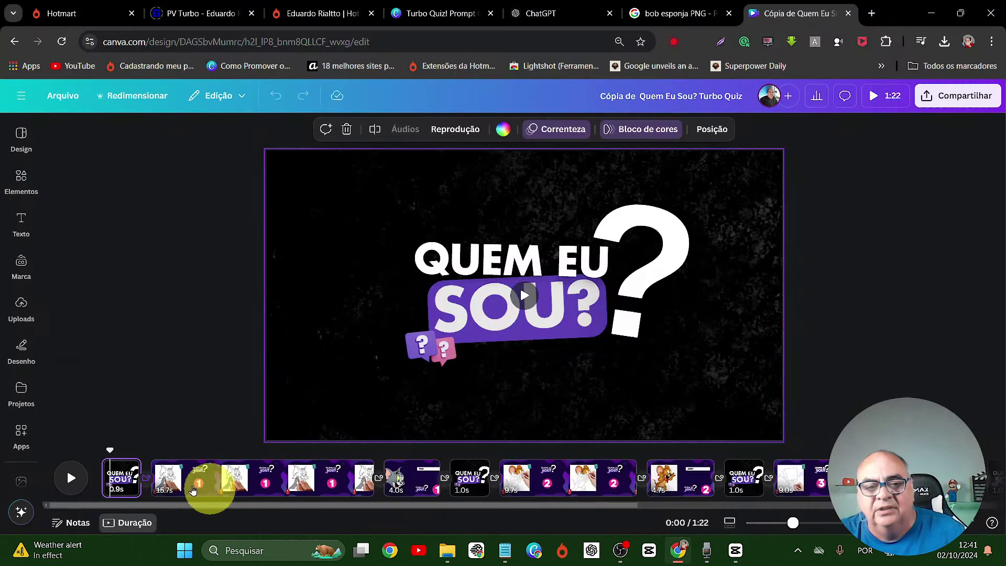
left_click(122, 485)
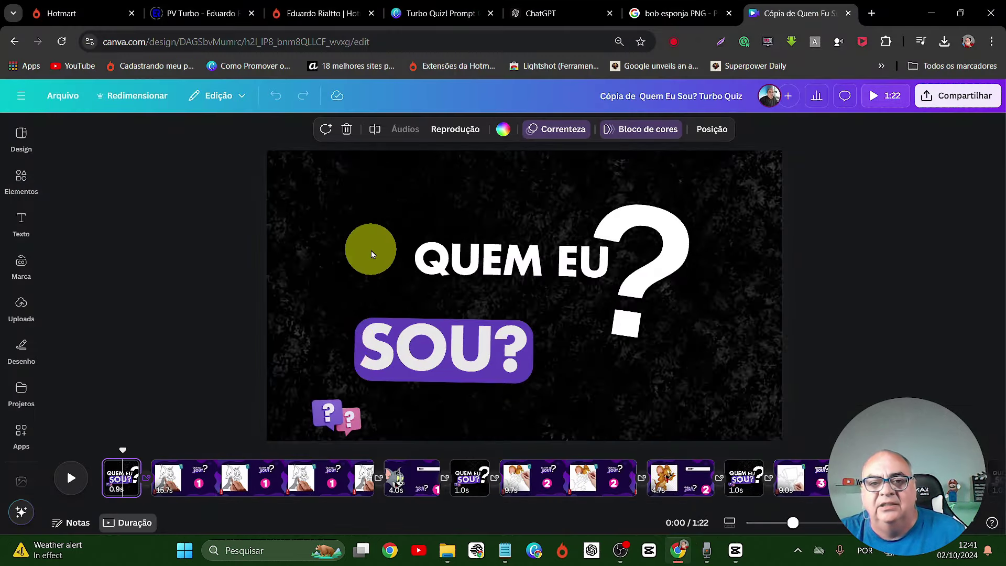
left_click(140, 478)
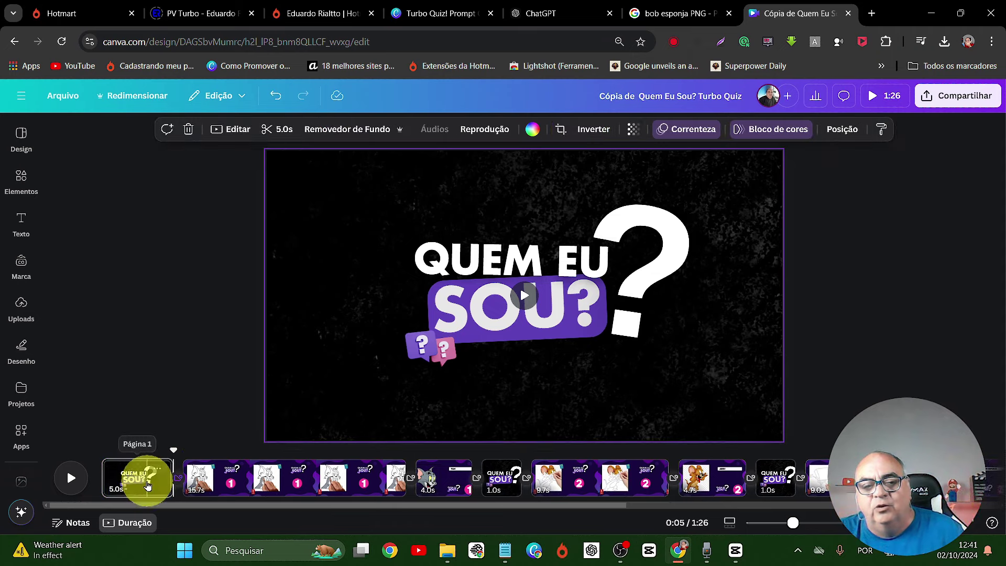
Duplicate the opening "Quem Eu Sou?" page five times so that six copies stand before the first quiz page
right_click(148, 483)
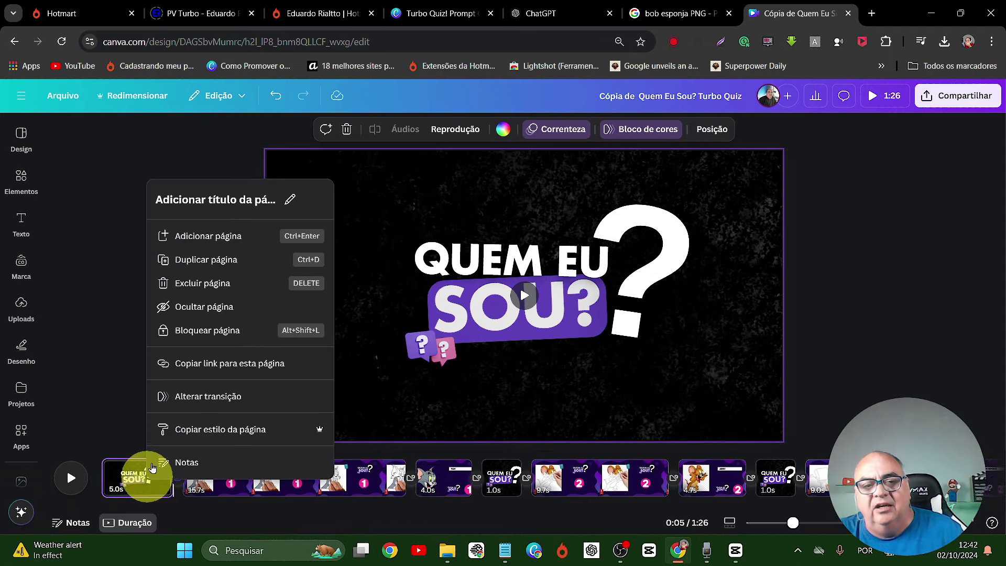
left_click(218, 261)
right_click(214, 478)
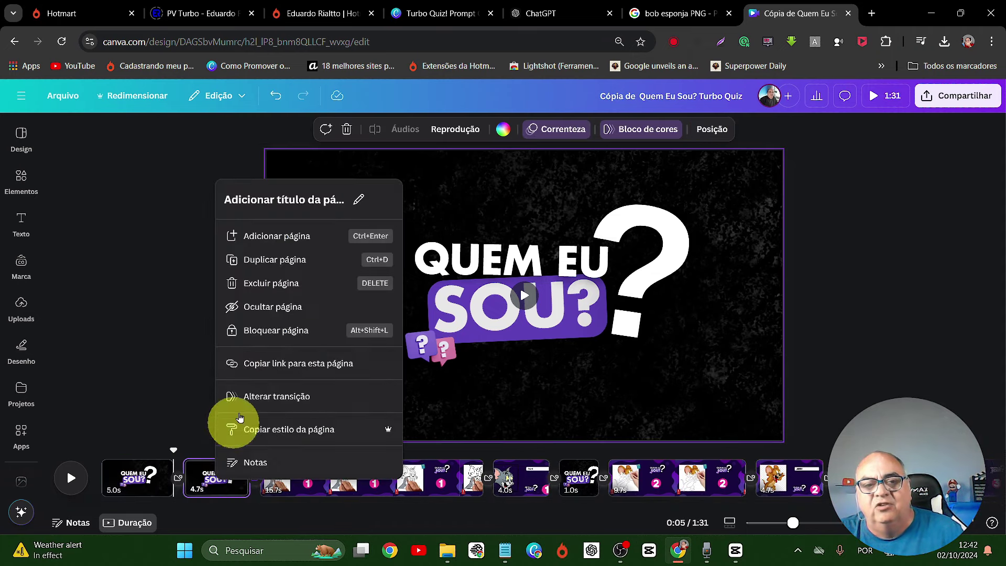
left_click(306, 260)
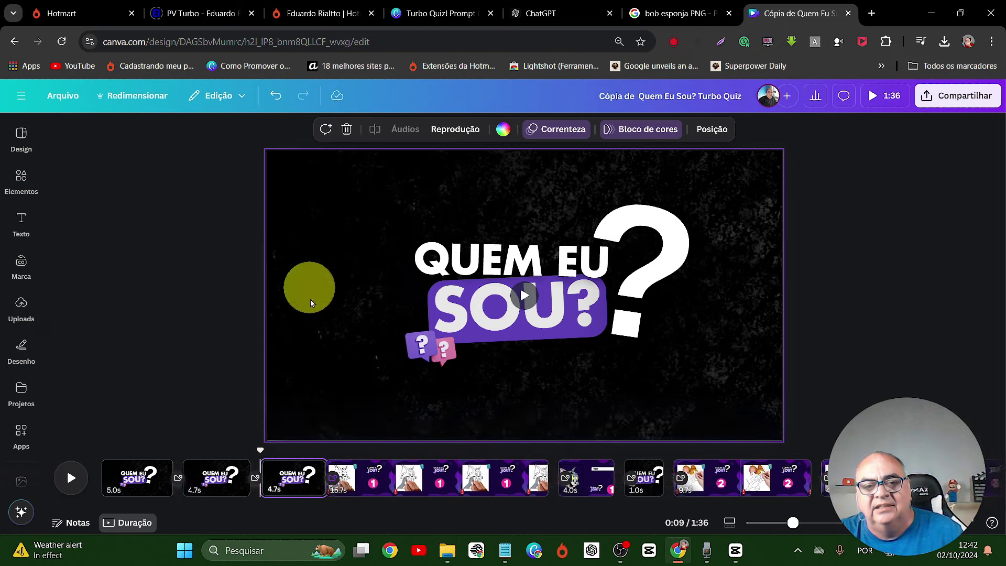
right_click(295, 474)
left_click(361, 257)
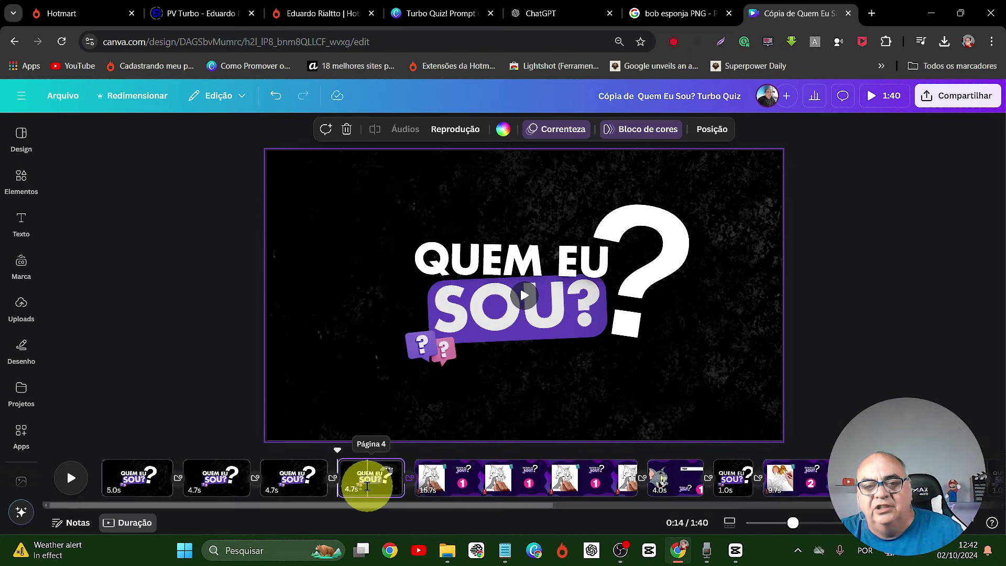
right_click(369, 479)
left_click(408, 258)
right_click(452, 473)
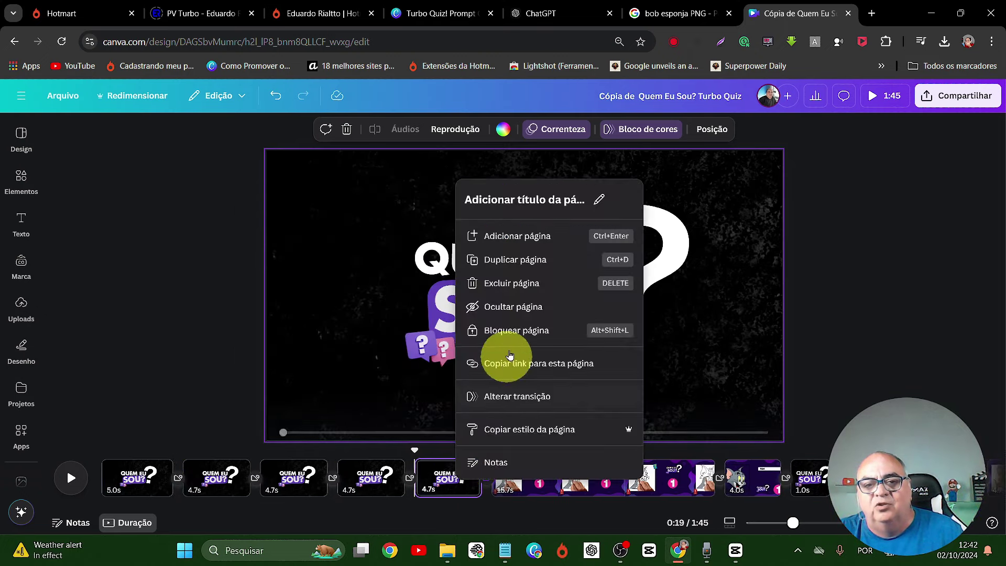
left_click(525, 265)
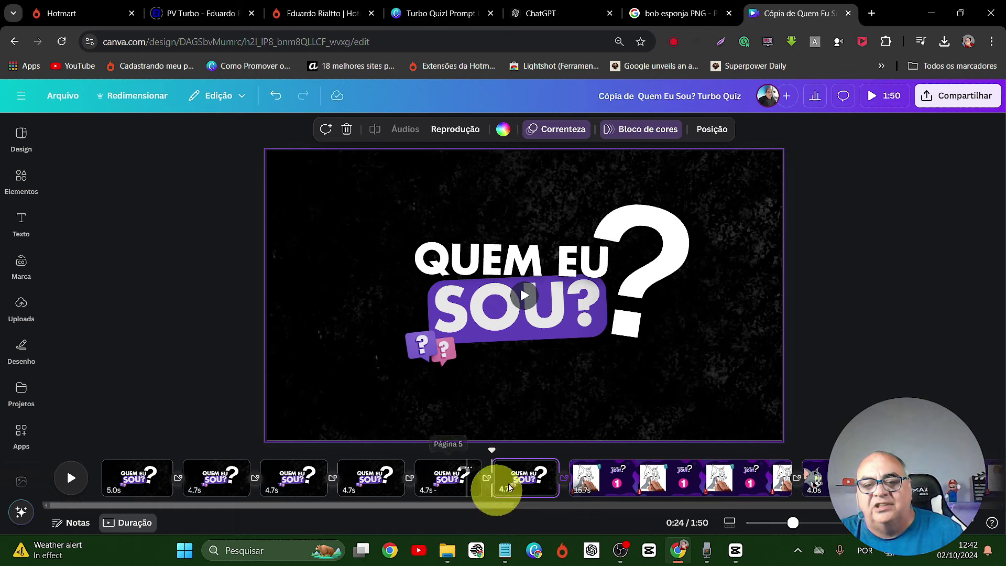
Set up an MP4 video download of the design limited to pages 1 to 6
left_click(935, 98)
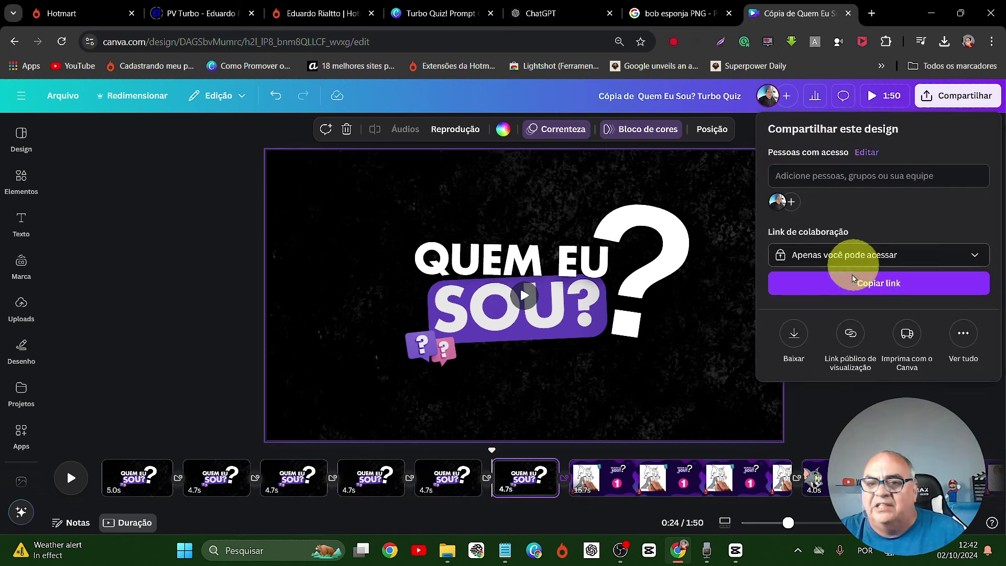
left_click(793, 338)
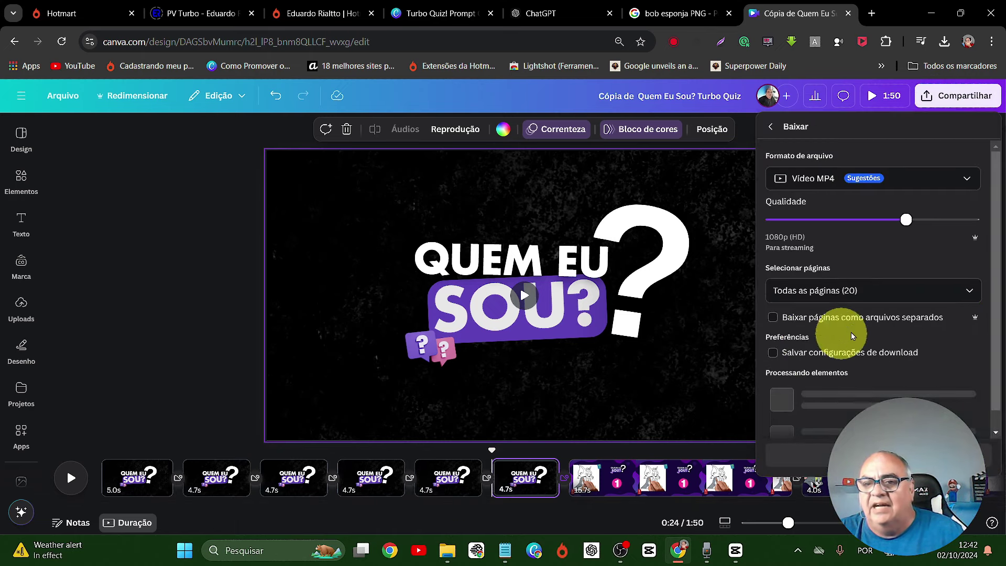
left_click(970, 292)
left_click(969, 324)
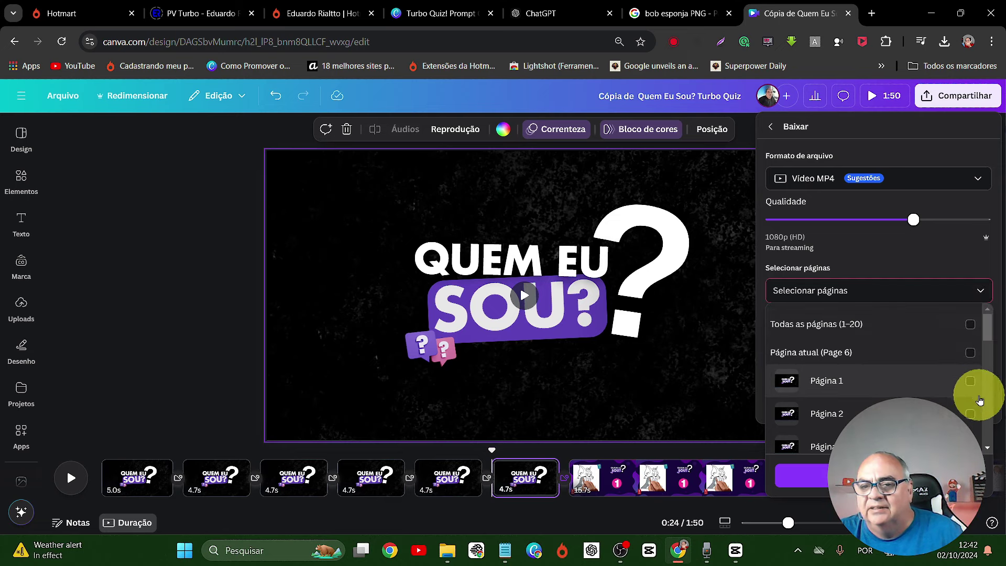
left_click(970, 384)
left_click(970, 413)
left_click(970, 352)
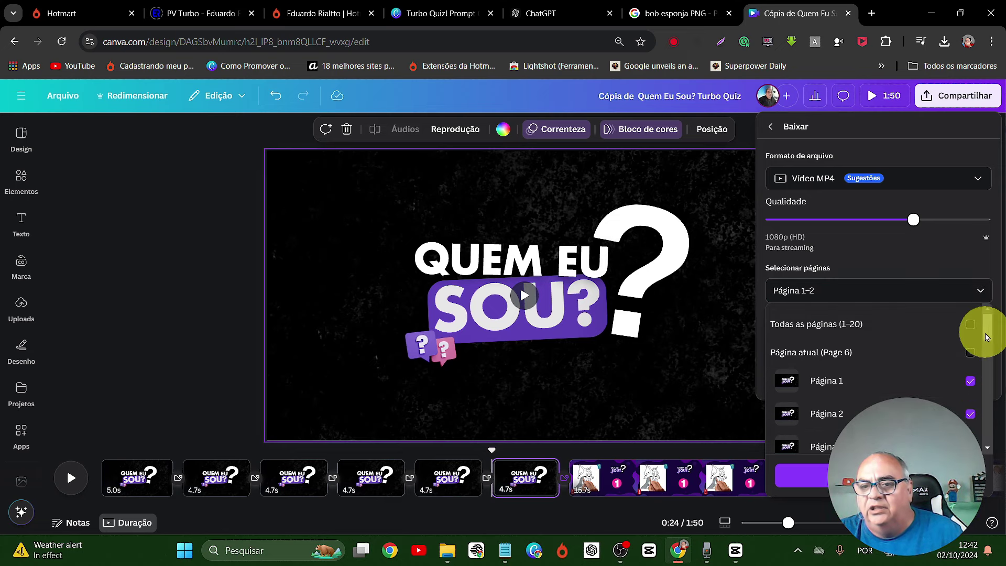
scroll(970, 352, "down", 3)
left_click(971, 349)
left_click(970, 314)
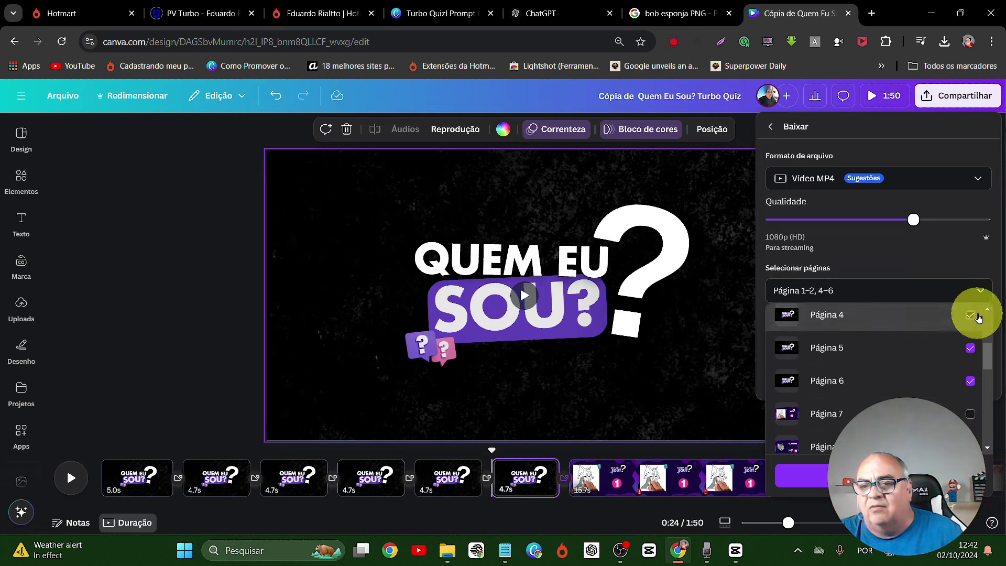
scroll(980, 314, "up", 1)
left_click(970, 308)
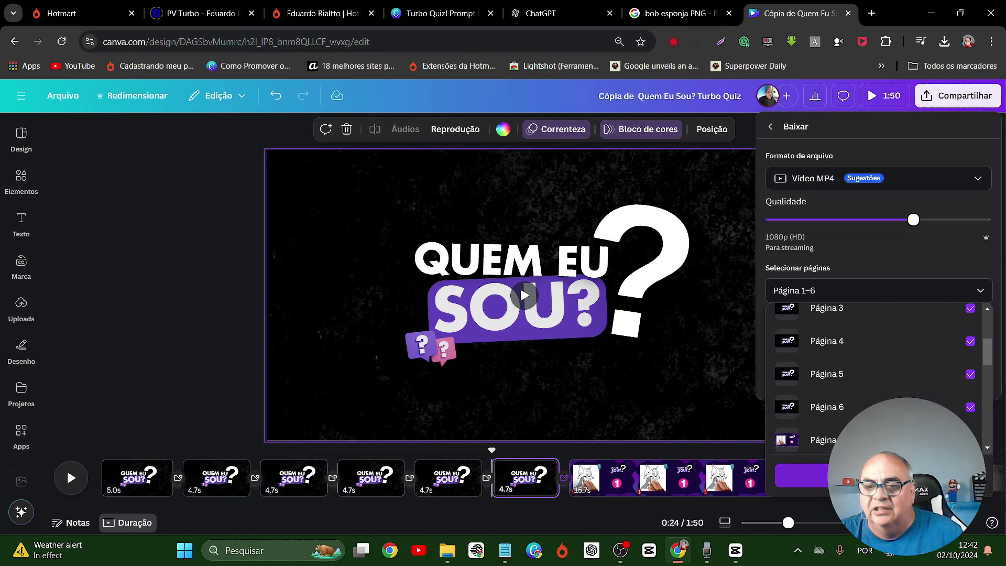
key("Escape")
Start downloading the selected pages and play the design's timeline
left_click(874, 378)
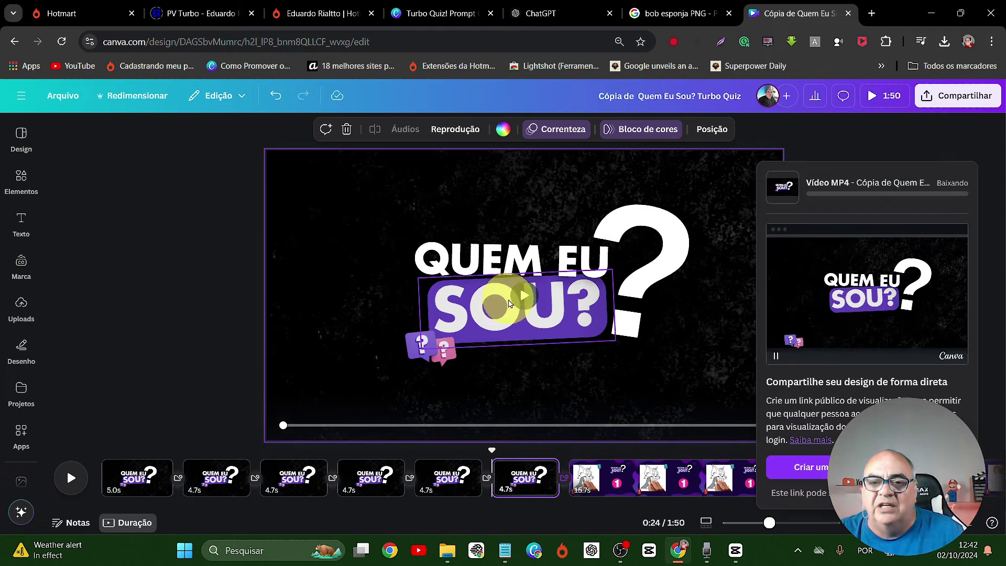
left_click(70, 477)
left_click(71, 479)
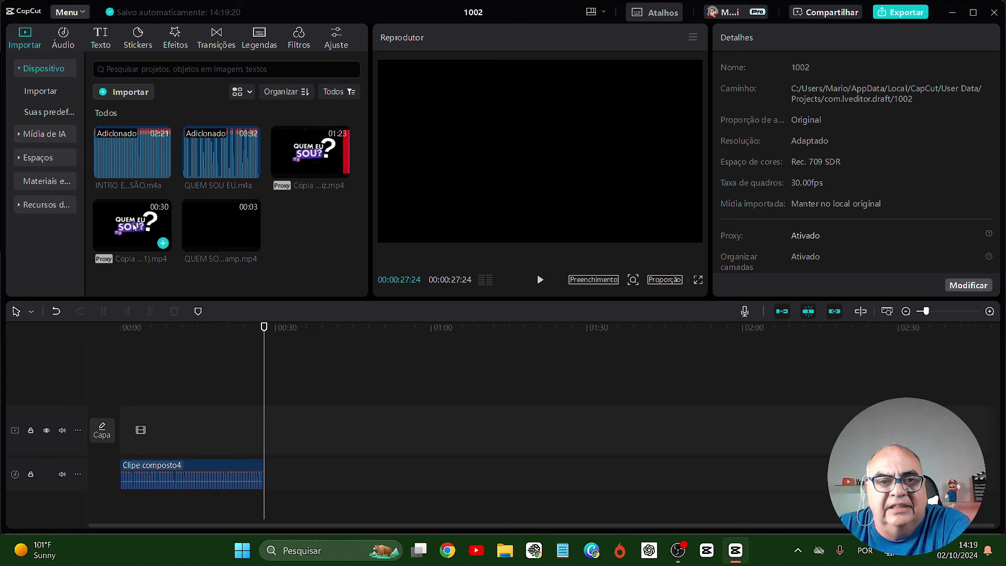
In CapCut, place the new intro video at the timeline start, split it at the audio's end and delete the excess
left_click_drag(133, 226, 120, 434)
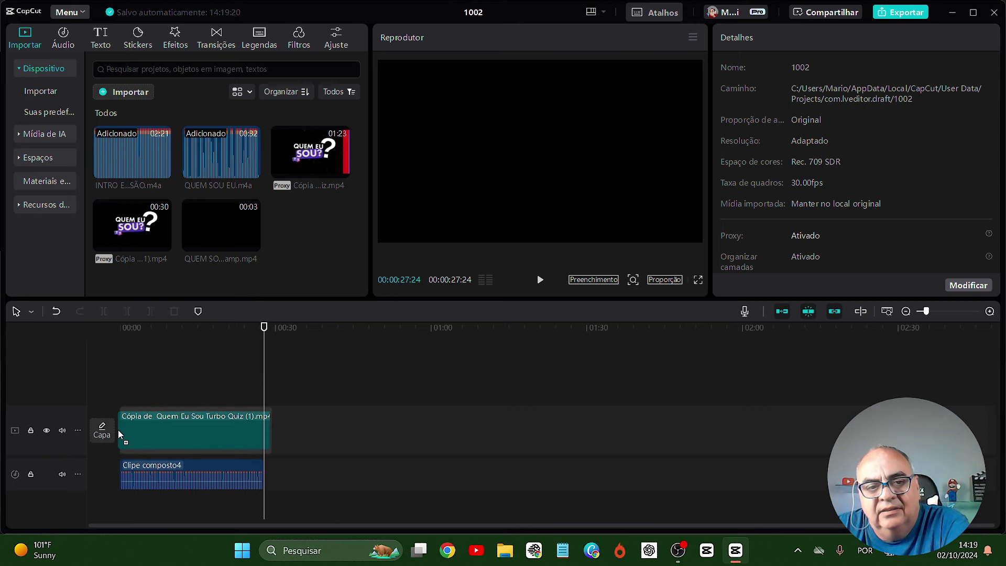
left_click(248, 441)
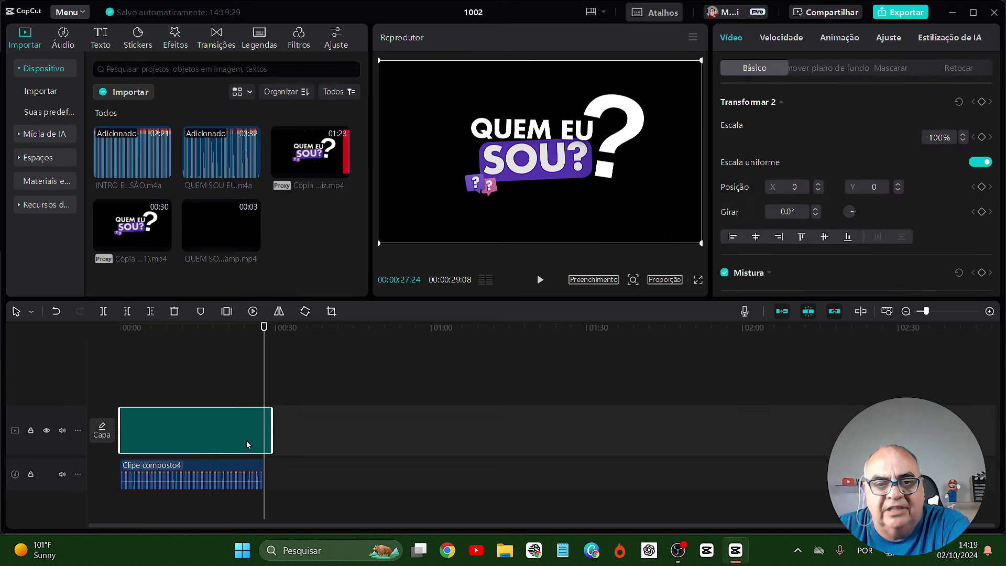
key("ctrl+b")
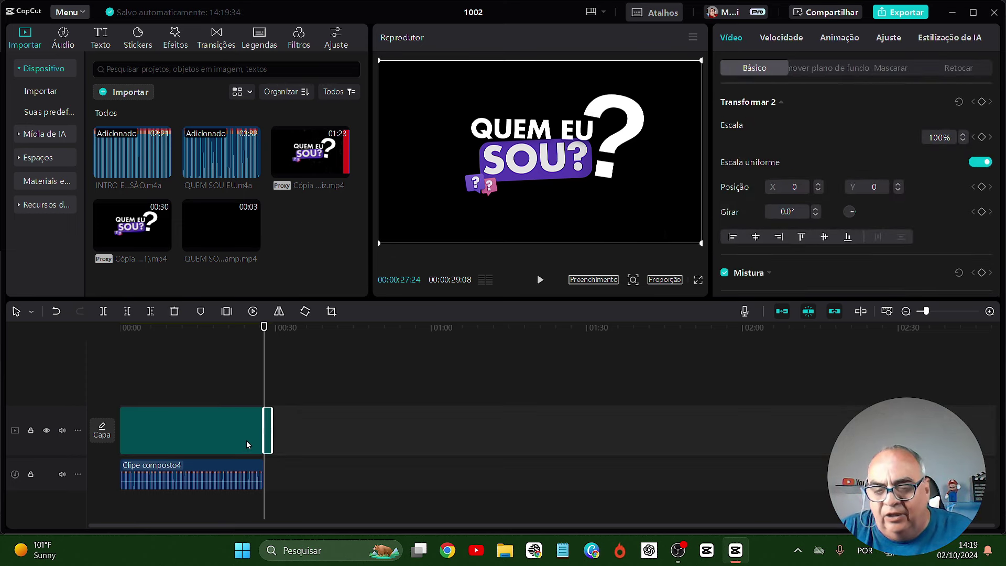
key("Delete")
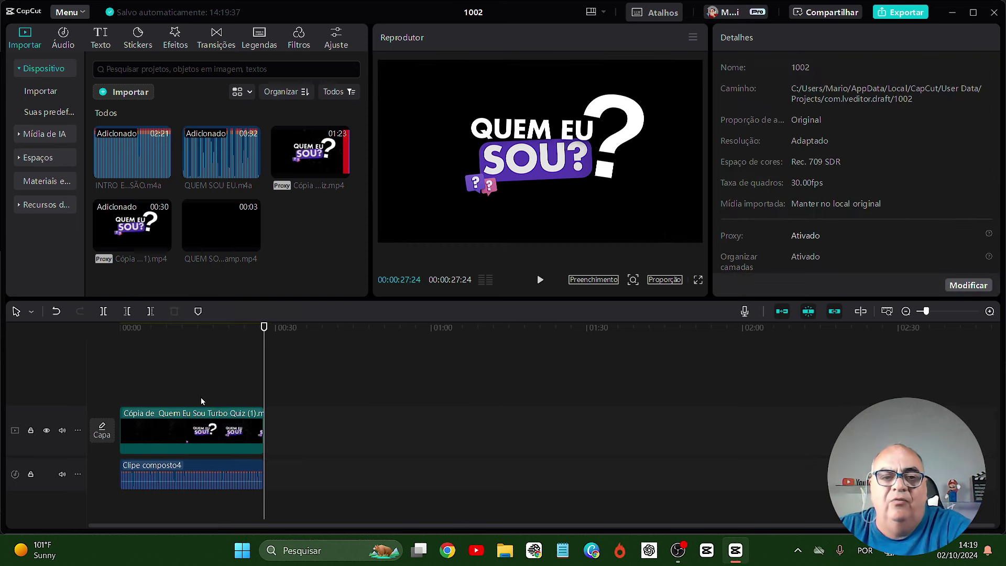
Play the intro from near its start to check the video together with the narration
left_click(127, 388)
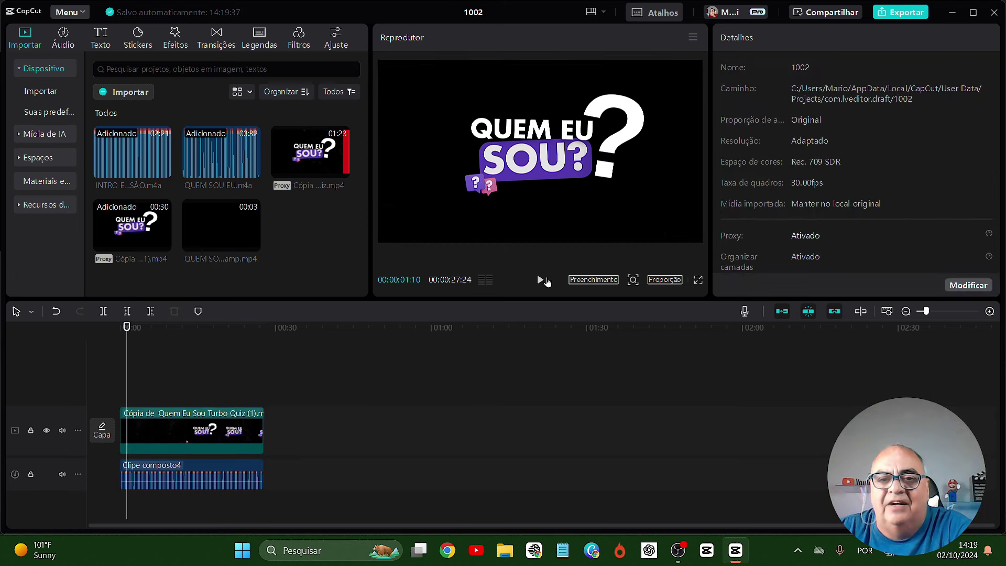
left_click(540, 280)
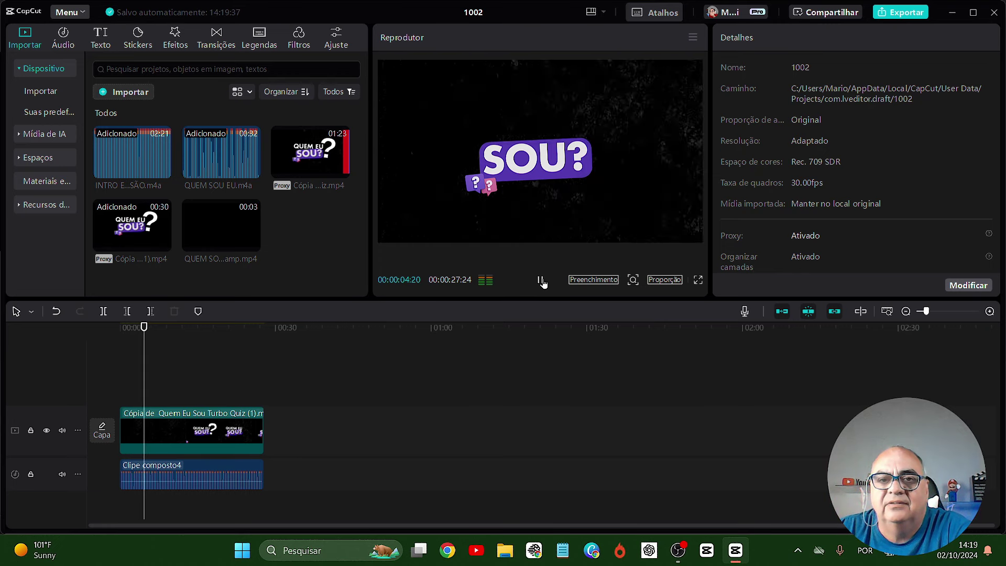
left_click(541, 281)
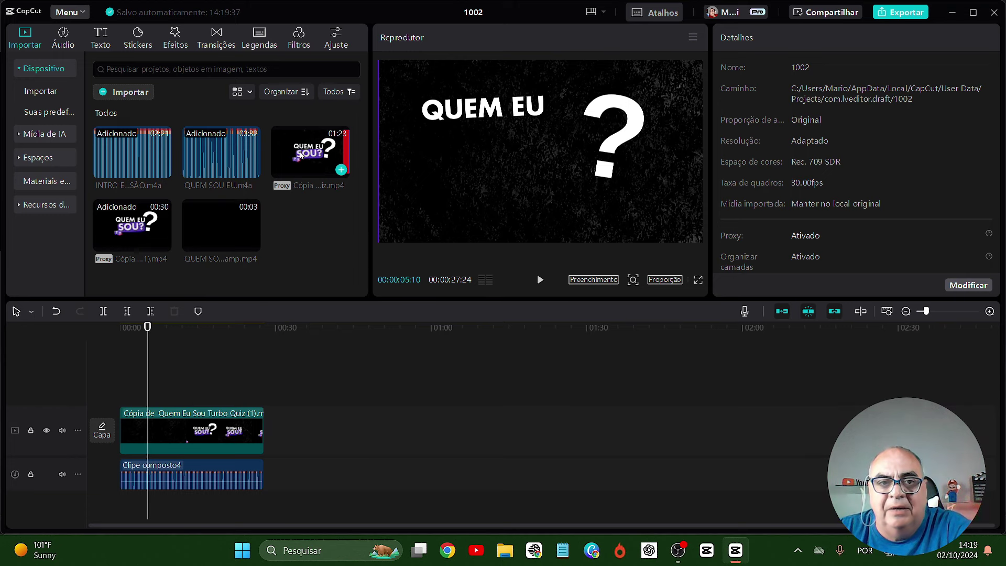
Append Cópia de Quem Eu Sou Turbo Quiz.mp4 after the intro clip and play across the cut between them
left_click_drag(300, 155, 375, 433)
left_click(257, 370)
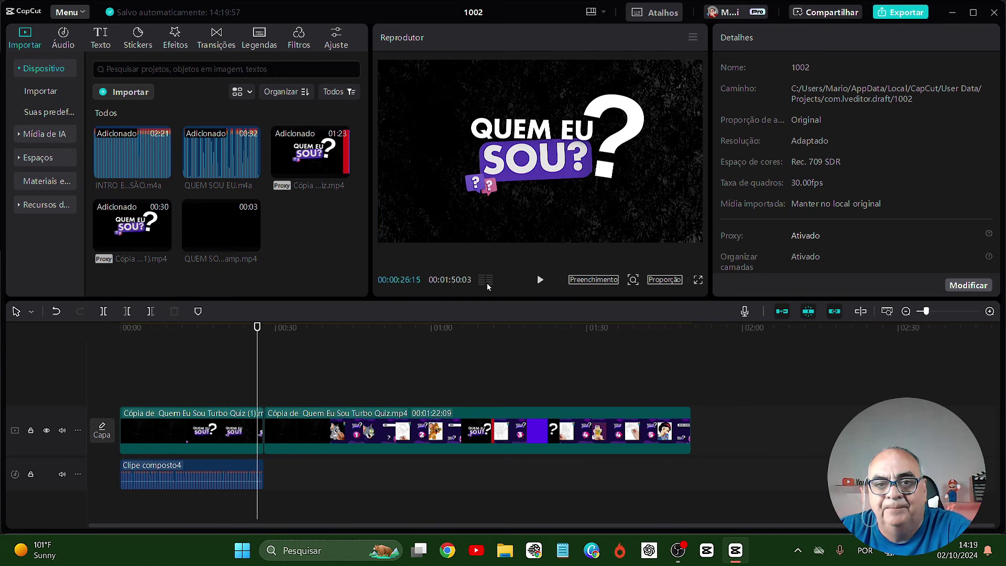
left_click(540, 280)
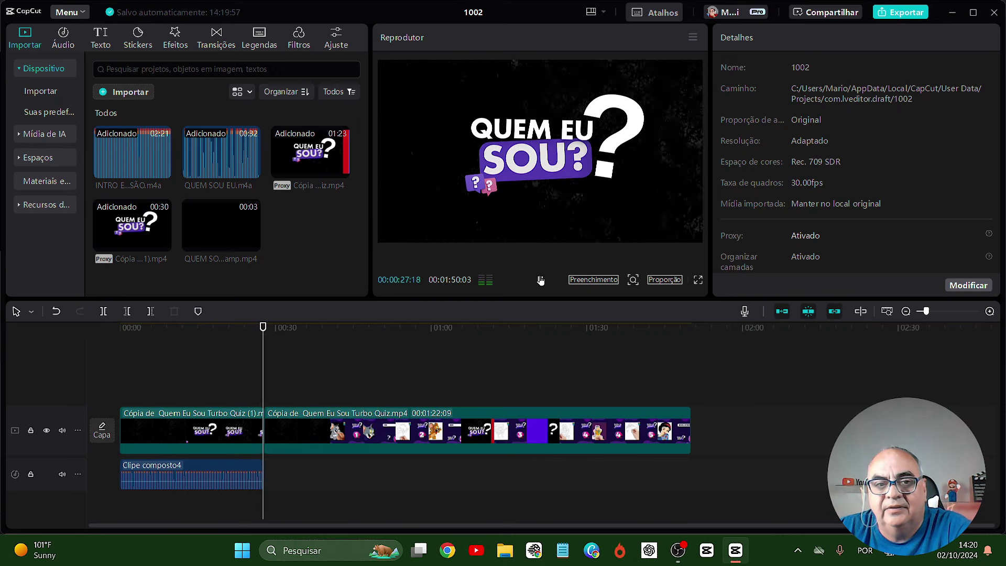
left_click(540, 280)
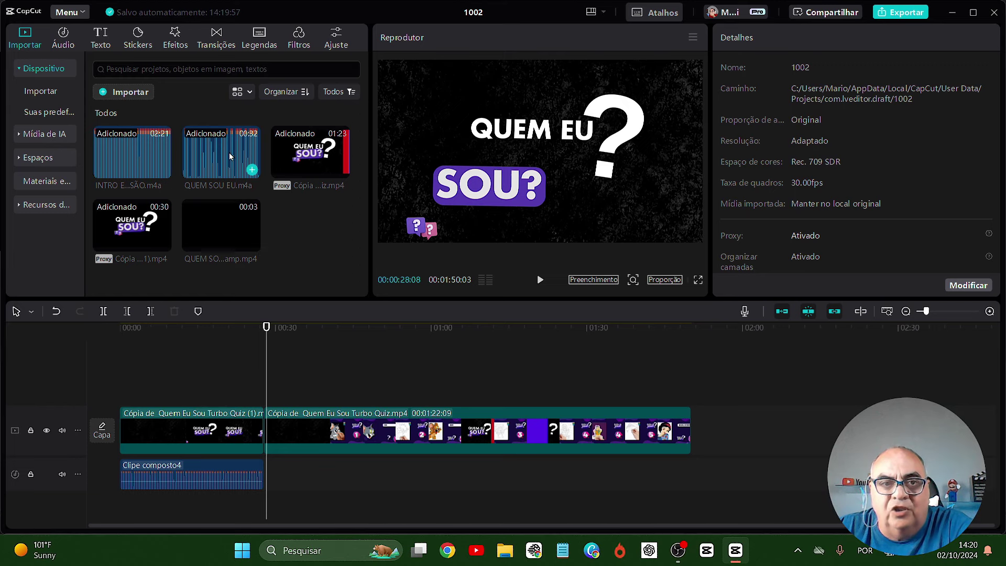
Place QUEM SOU EU.m4a after the intro audio under the quiz video and play the beginning of it
left_click_drag(228, 157, 263, 478)
left_click_drag(308, 450, 298, 441)
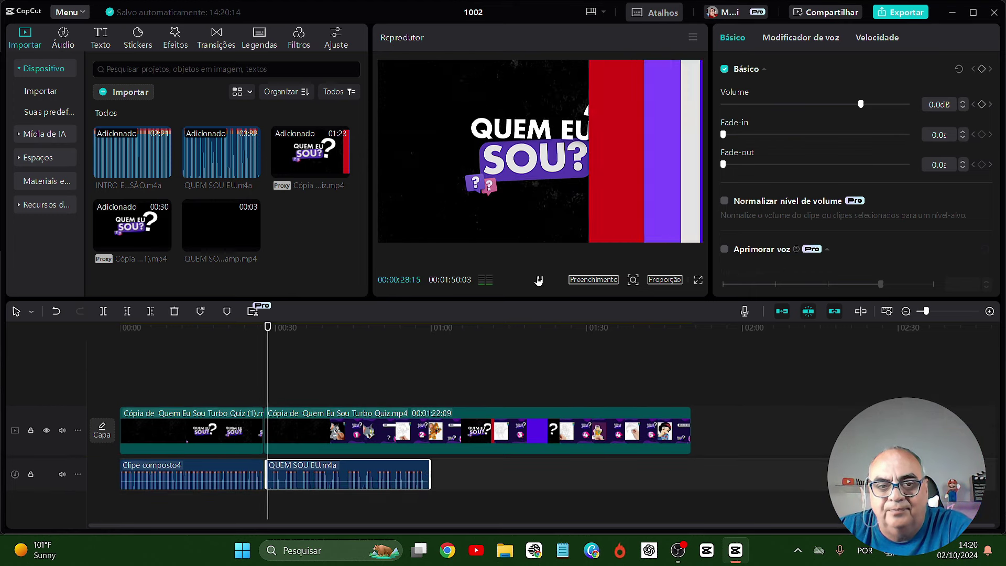
left_click(538, 280)
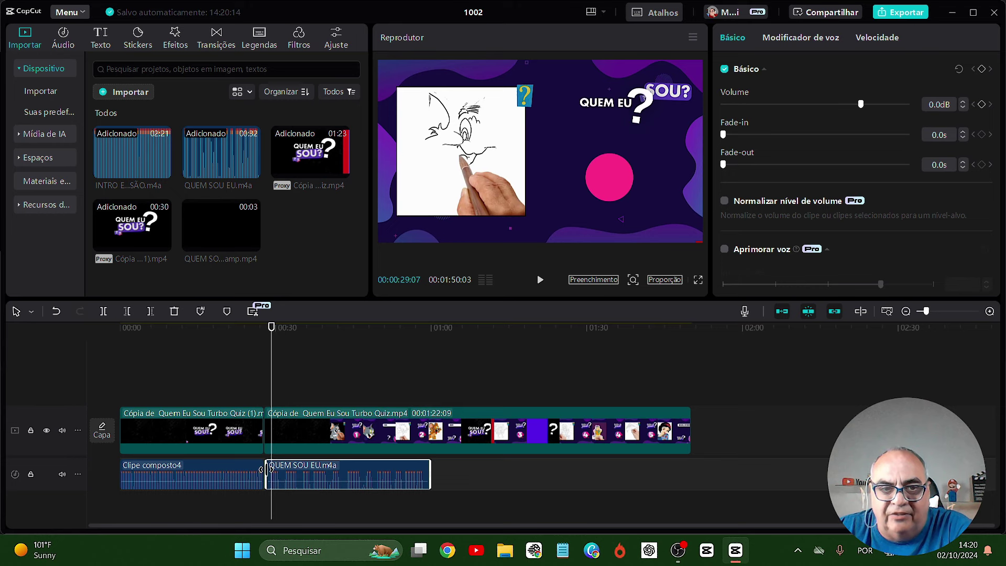
Trim the start of QUEM SOU EU.m4a, set it directly against the intro audio and replay the join
left_click_drag(268, 470, 283, 465)
left_click(253, 381)
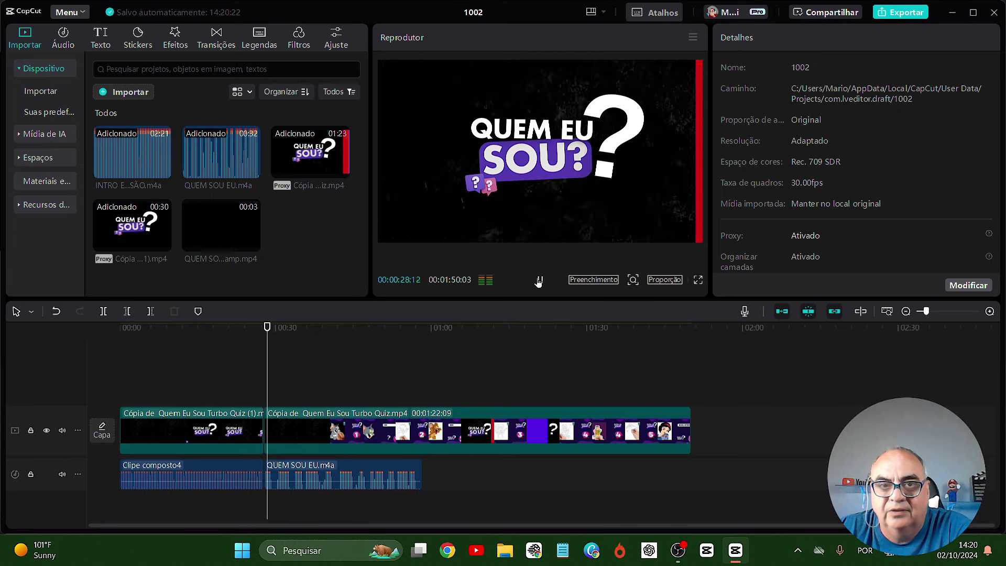
Split QUEM SOU EU.m4a at 00:00:29:10, move the remainder to about 00:00:42 and play up to the Tom reveal
left_click(333, 473)
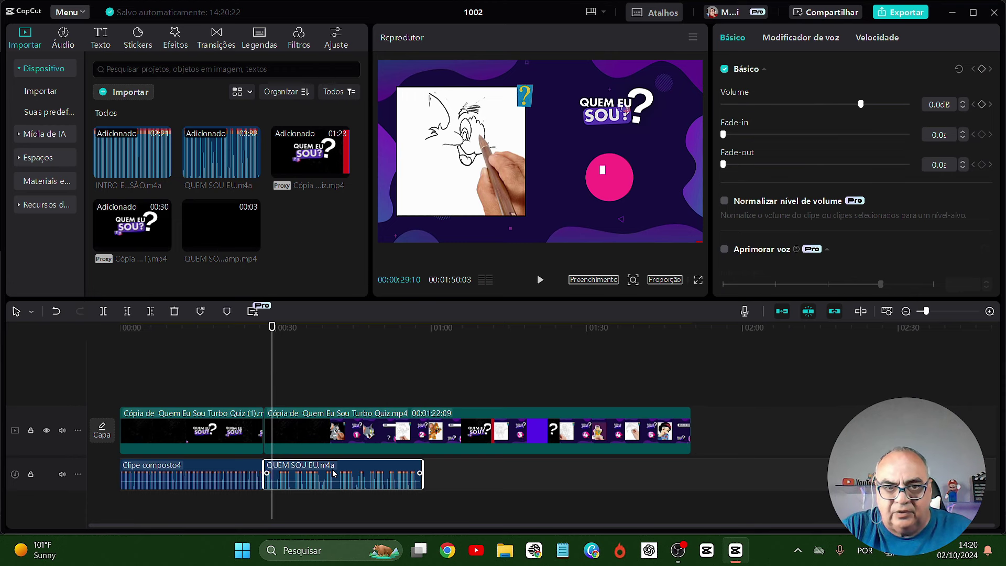
key("q")
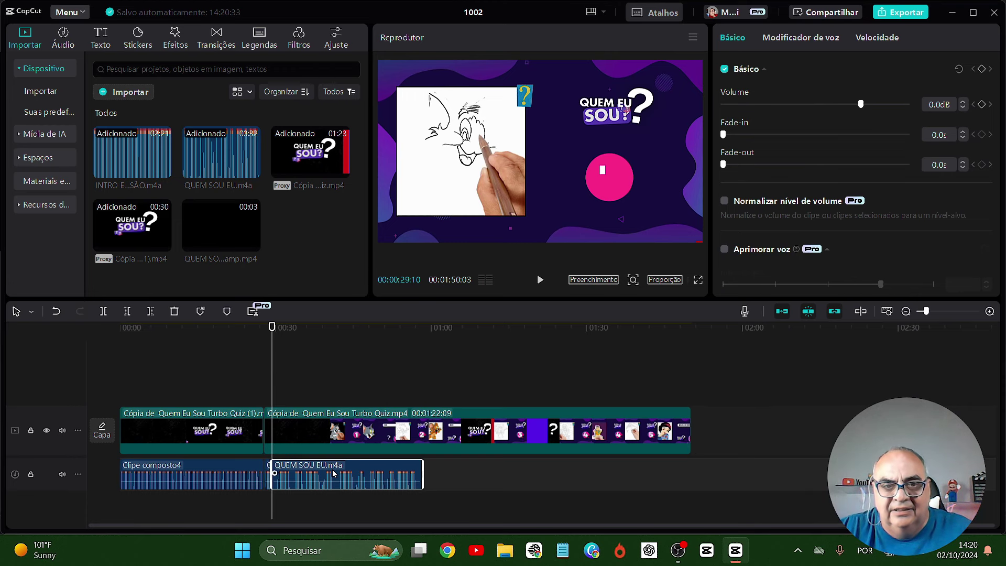
left_click_drag(333, 473, 399, 473)
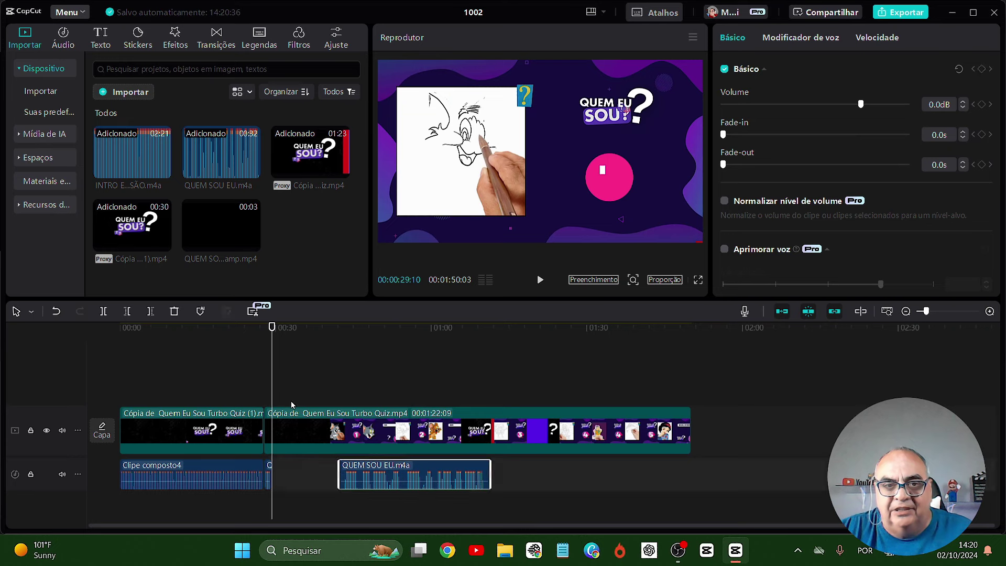
left_click(305, 403)
left_click(540, 280)
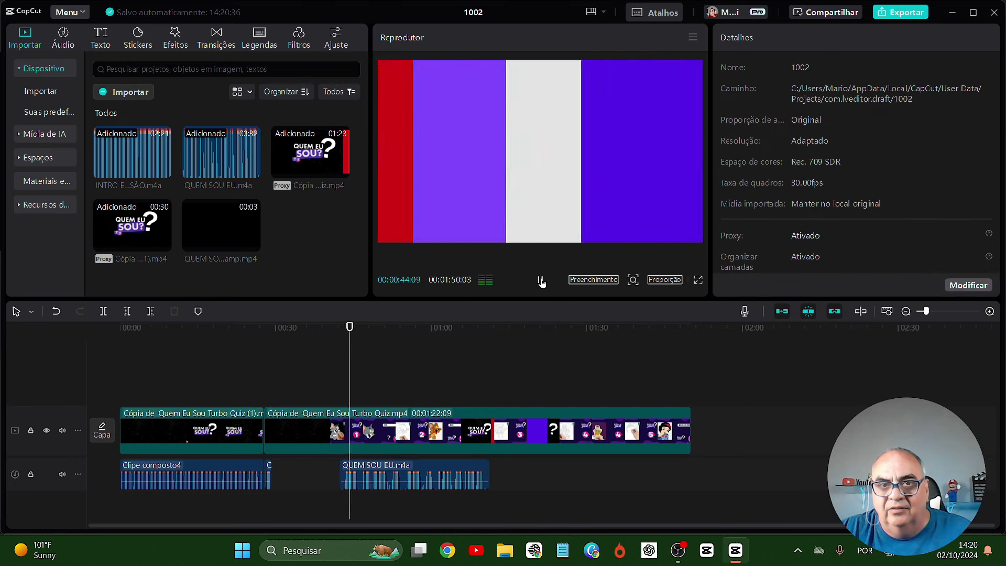
left_click(541, 282)
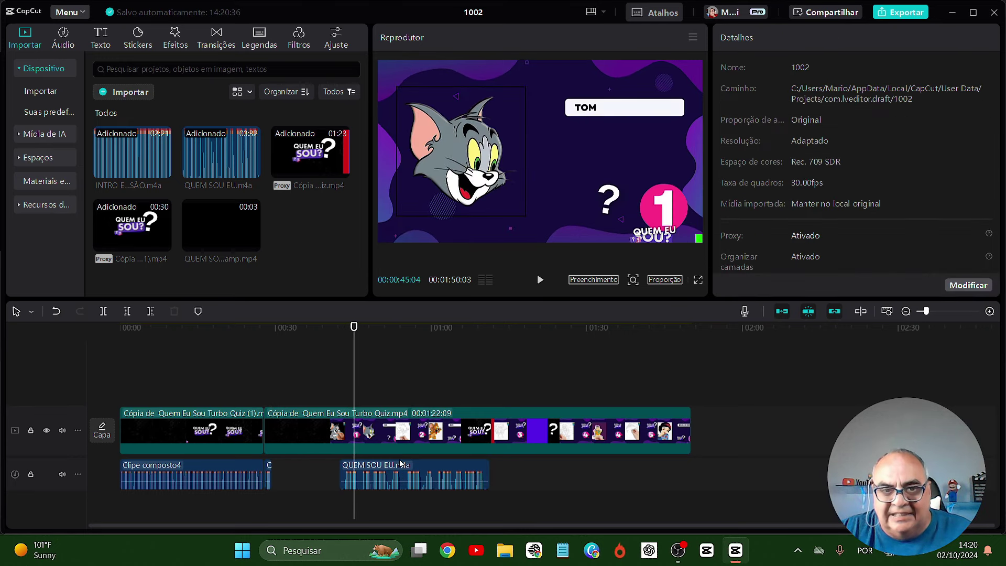
Shift the moved QUEM SOU EU.m4a segment slightly later to match the Tom answer and play it there
left_click_drag(419, 460, 424, 466)
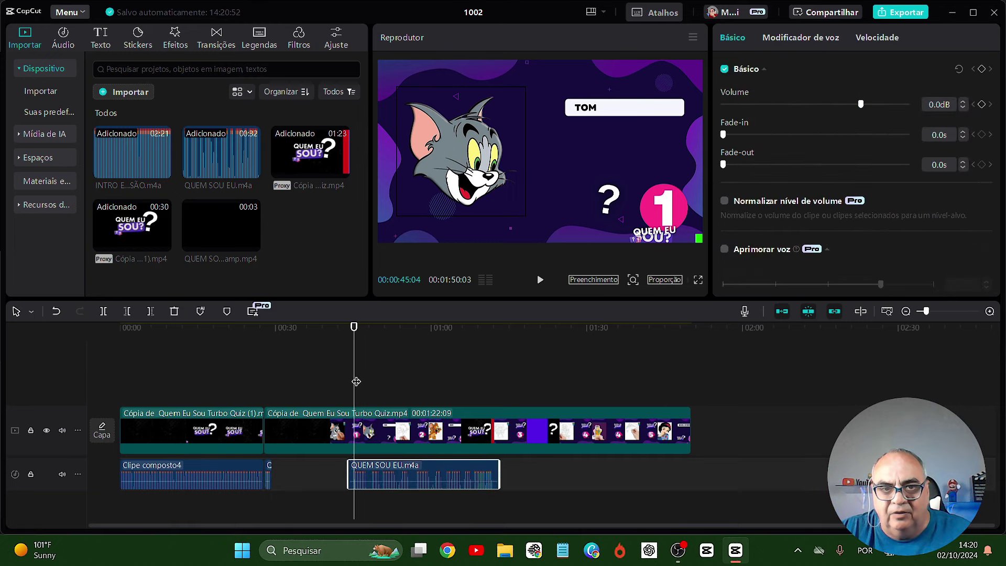
left_click(536, 281)
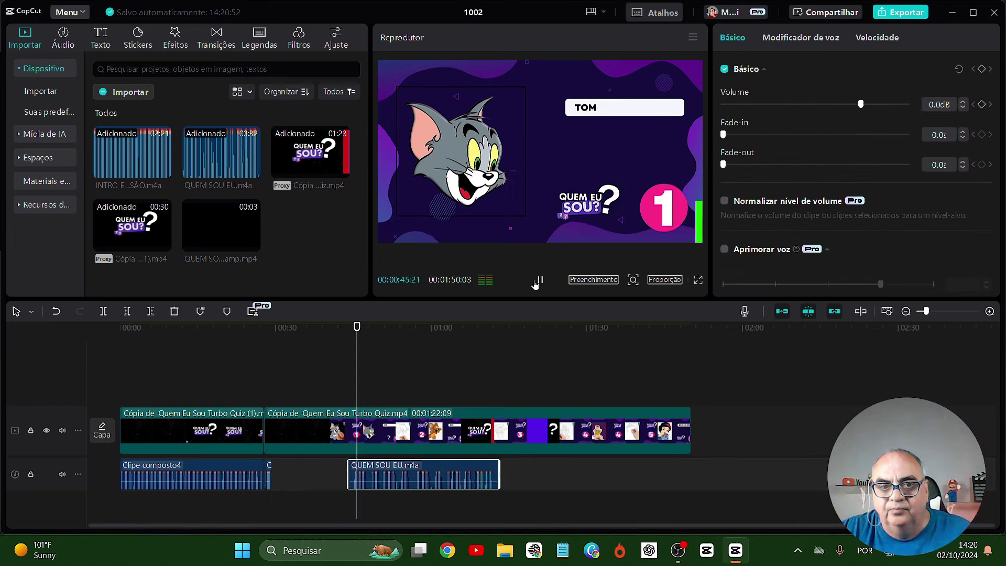
key("space")
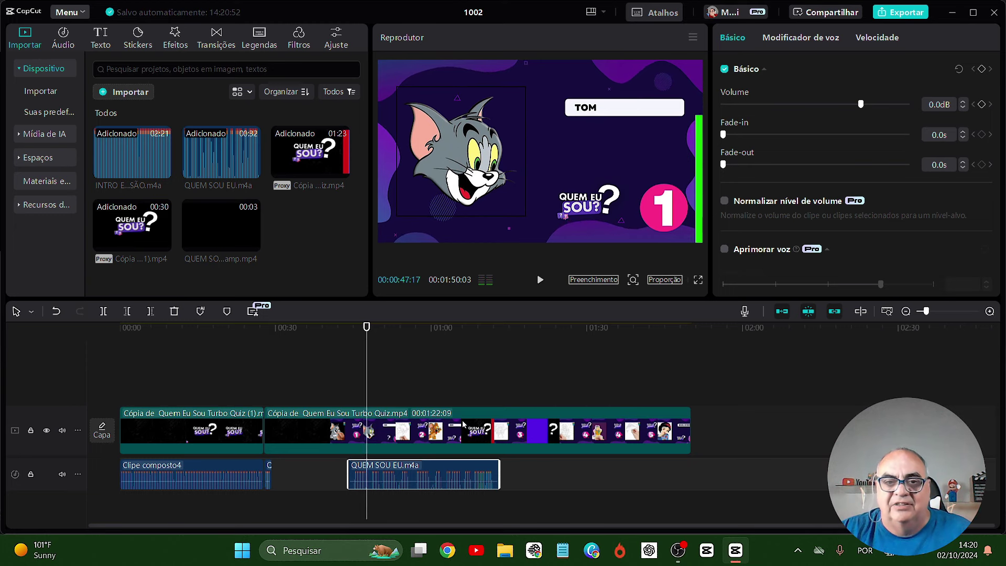
Split QUEM SOU EU.m4a at 00:00:47:17, move the remainder to the start of question 2 and play it there
key("ctrl+b")
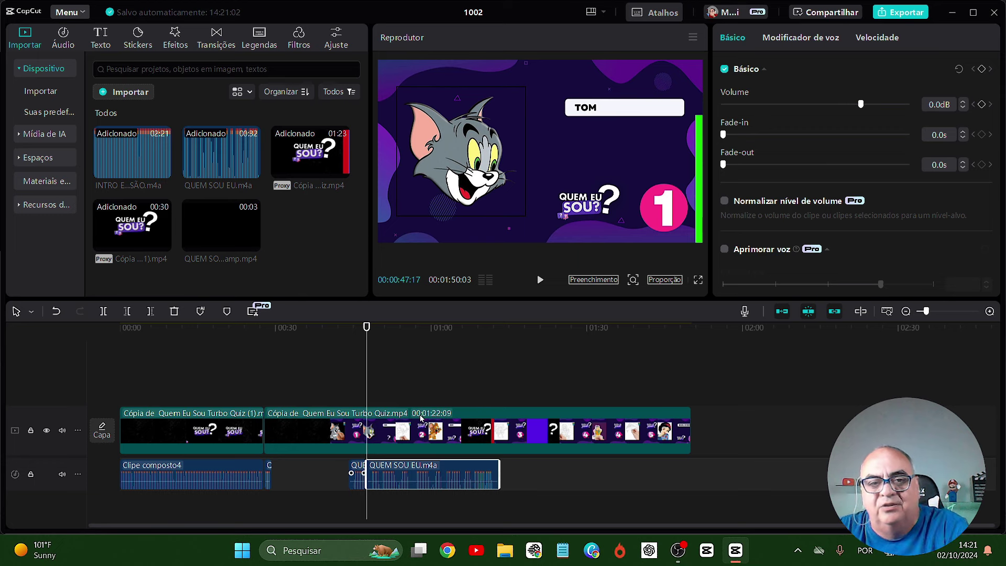
left_click_drag(421, 466, 475, 473)
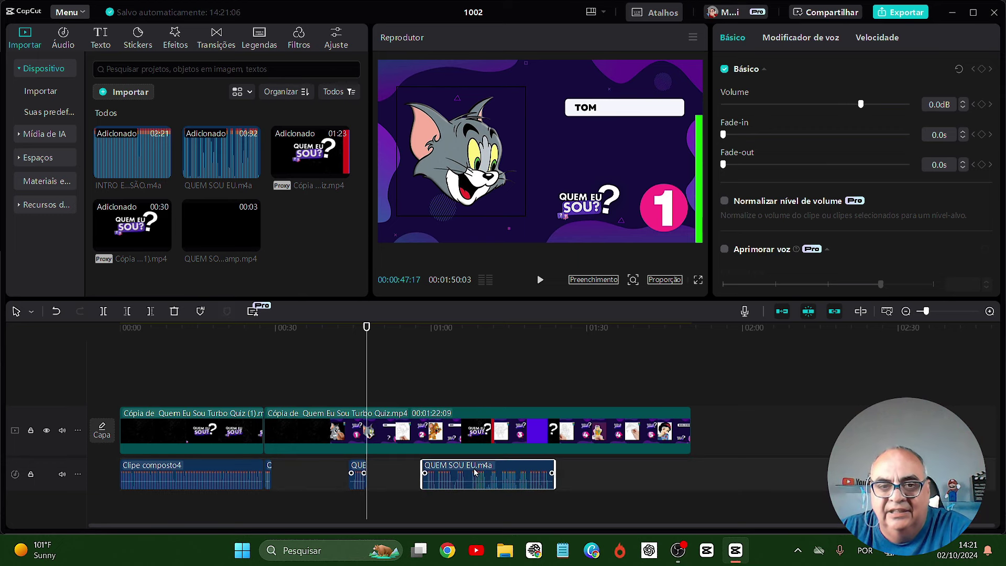
mouse_move(386, 398)
left_mouse_down()
mouse_move(403, 399)
mouse_move(366, 398)
left_mouse_up()
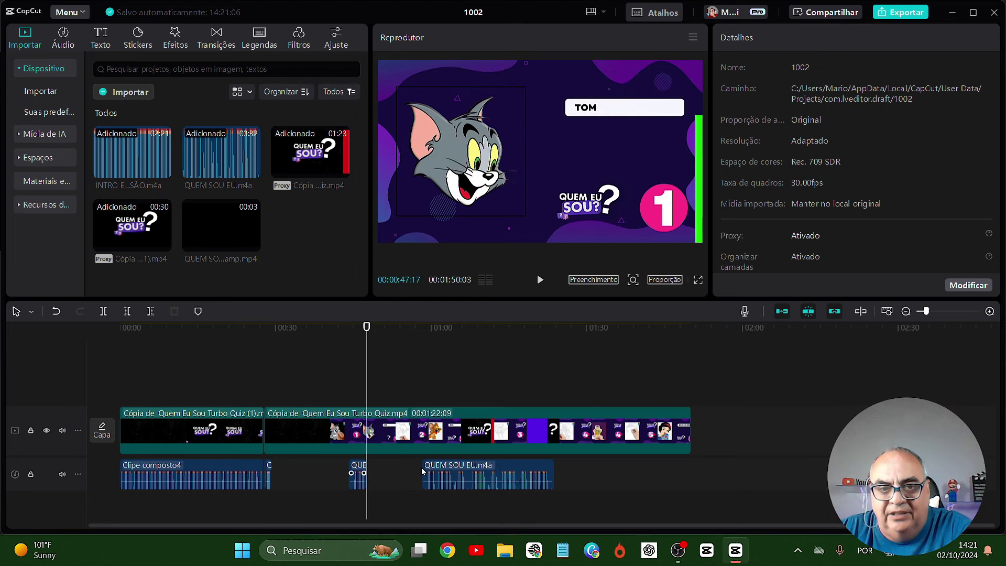
left_click_drag(423, 465, 376, 465)
left_click_drag(455, 465, 450, 466)
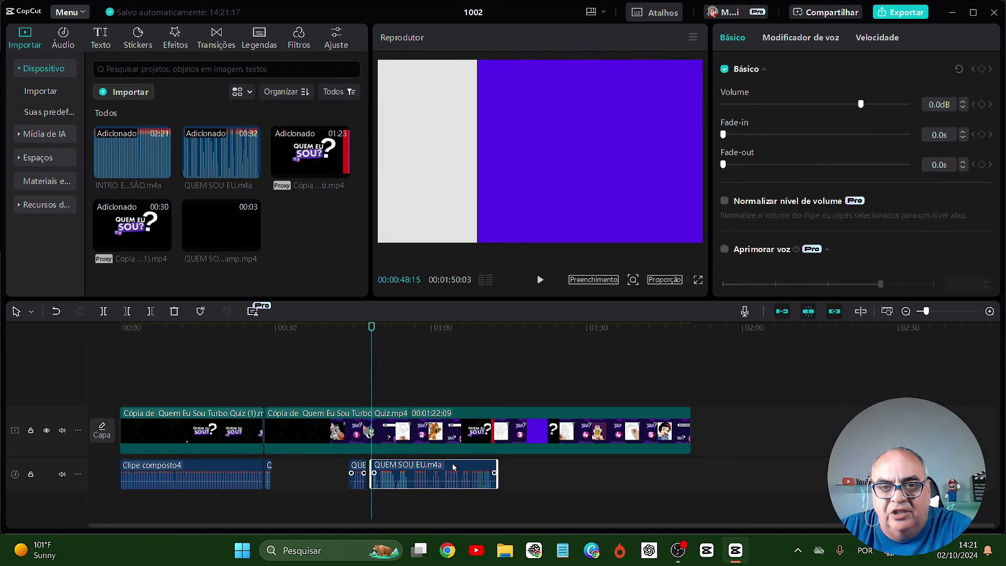
left_click(542, 279)
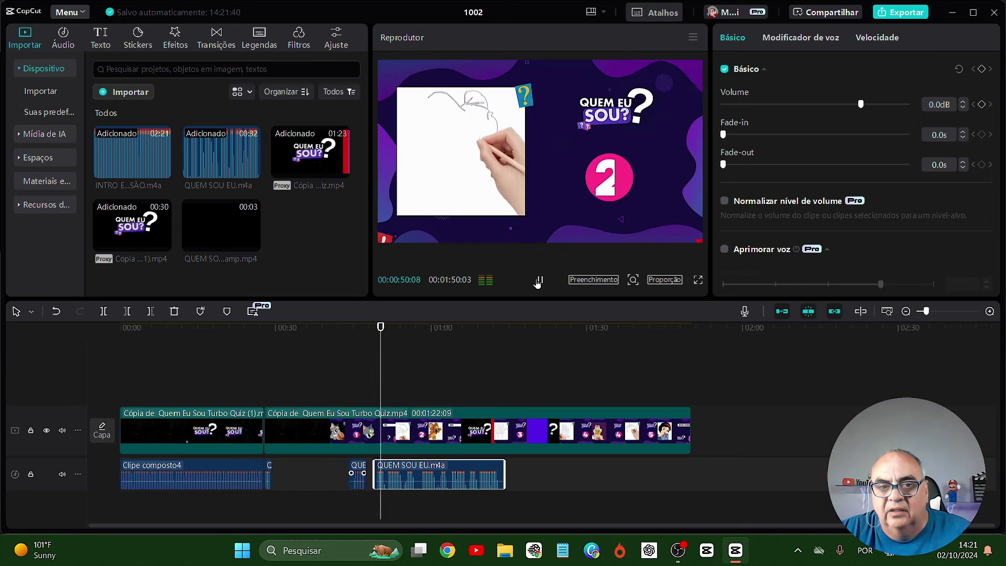
left_click(538, 281)
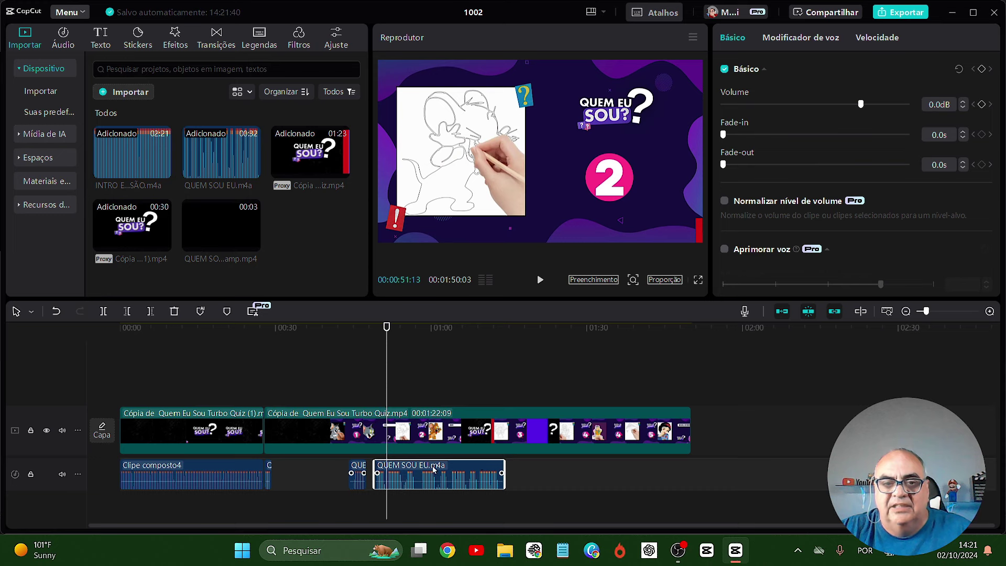
Split QUEM SOU EU.m4a at 00:00:51:13, align the remainder with the Jerry answer reveal and play it there
key("ctrl+b")
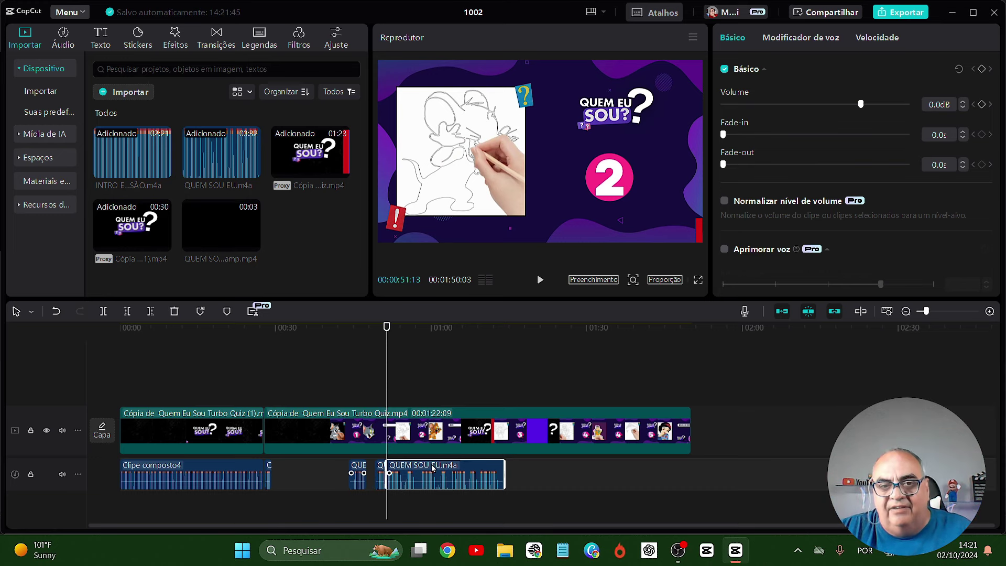
left_click_drag(432, 467, 433, 439)
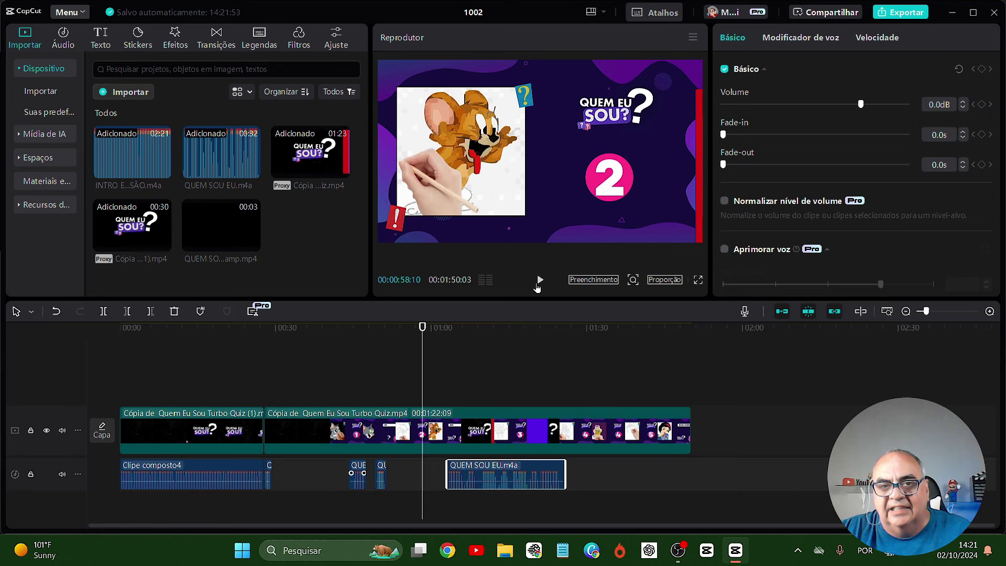
left_click(540, 281)
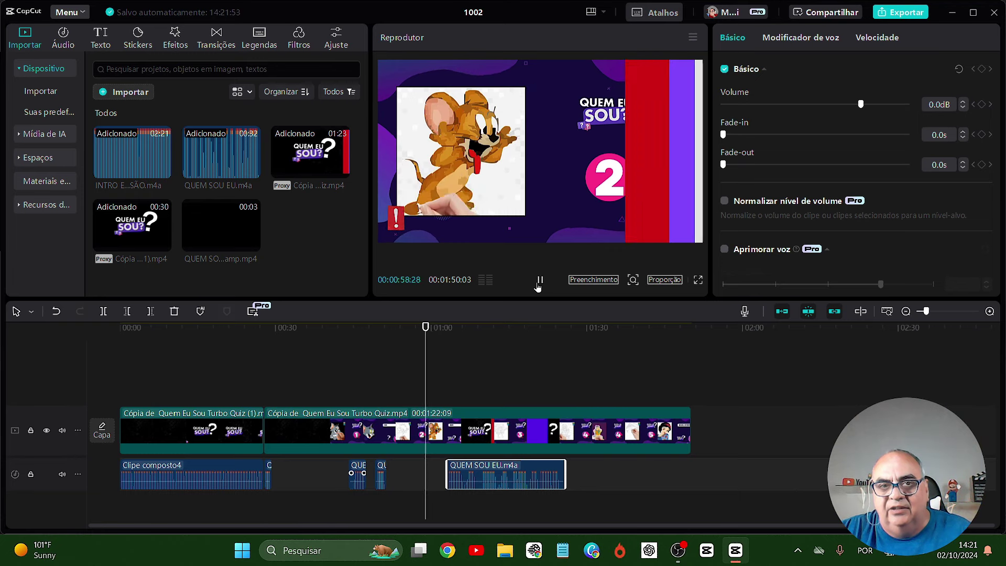
left_click(540, 280)
left_click_drag(522, 476, 504, 474)
left_click(538, 281)
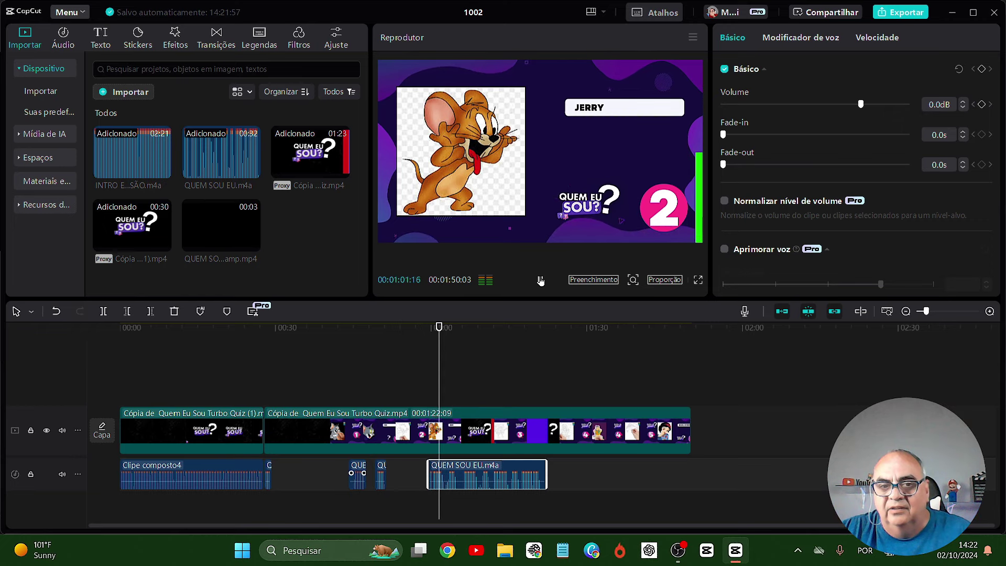
left_click(539, 280)
mouse_move(437, 475)
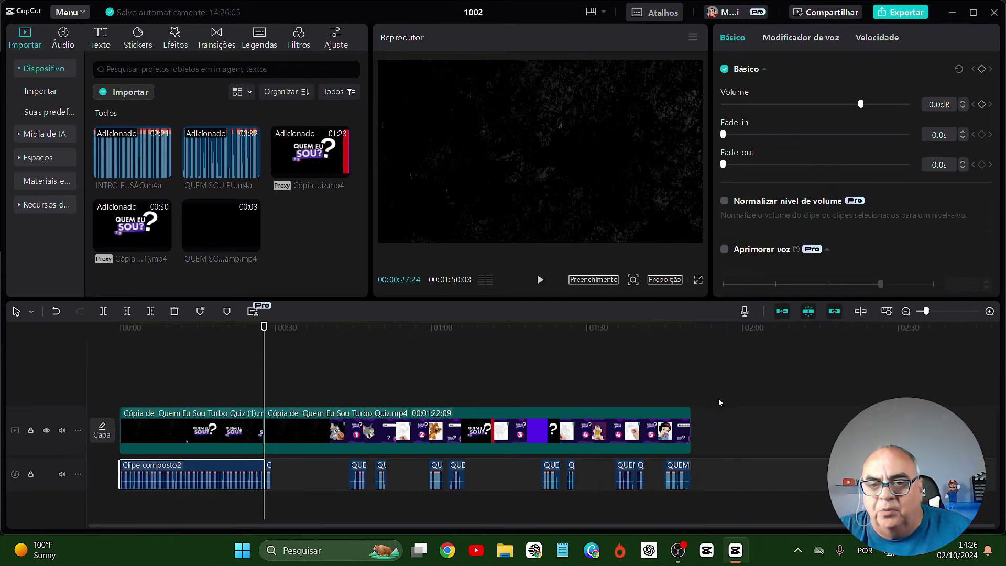
Play the end of the quiz from 00:01:47:02 to check the narration against the Branca de Neve answer
left_click(675, 404)
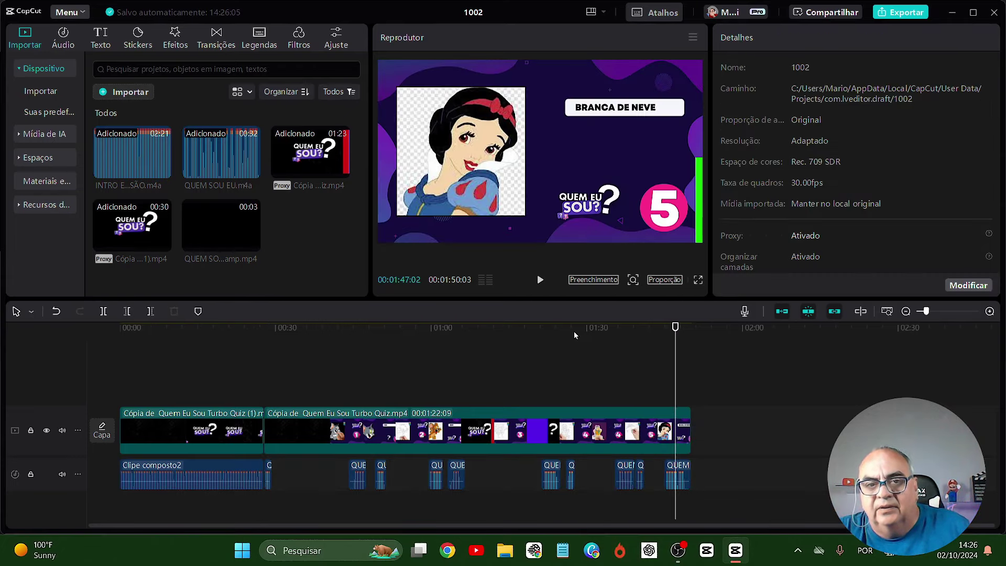
left_click(540, 280)
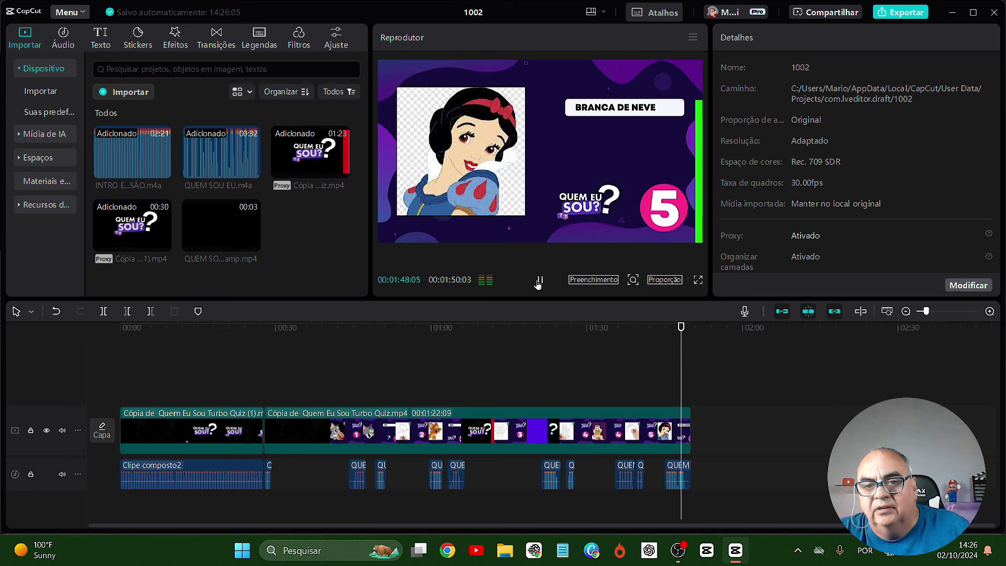
left_click(794, 416)
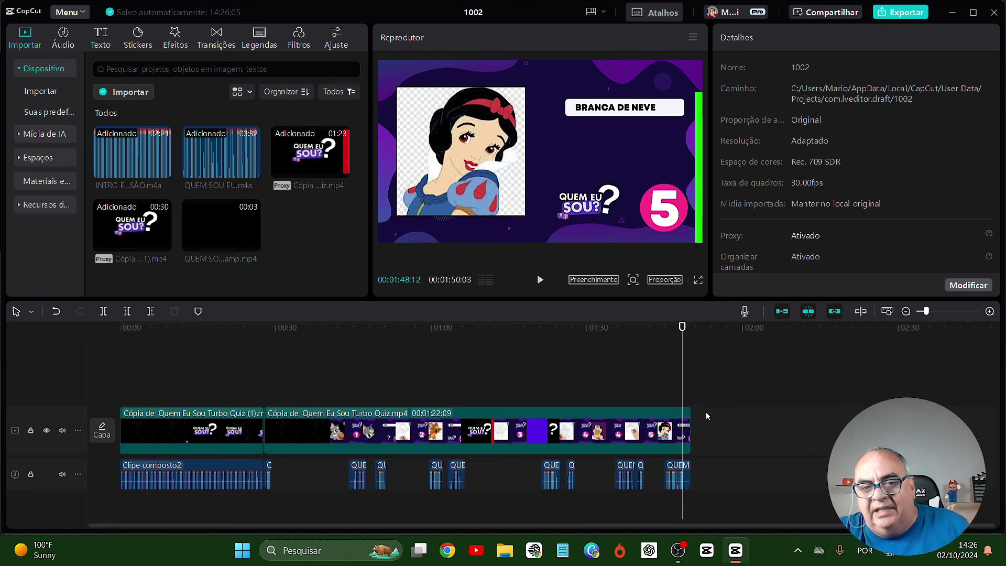
Combine all video and narration clips on the timeline into one compound clip
left_click_drag(705, 476, 208, 478)
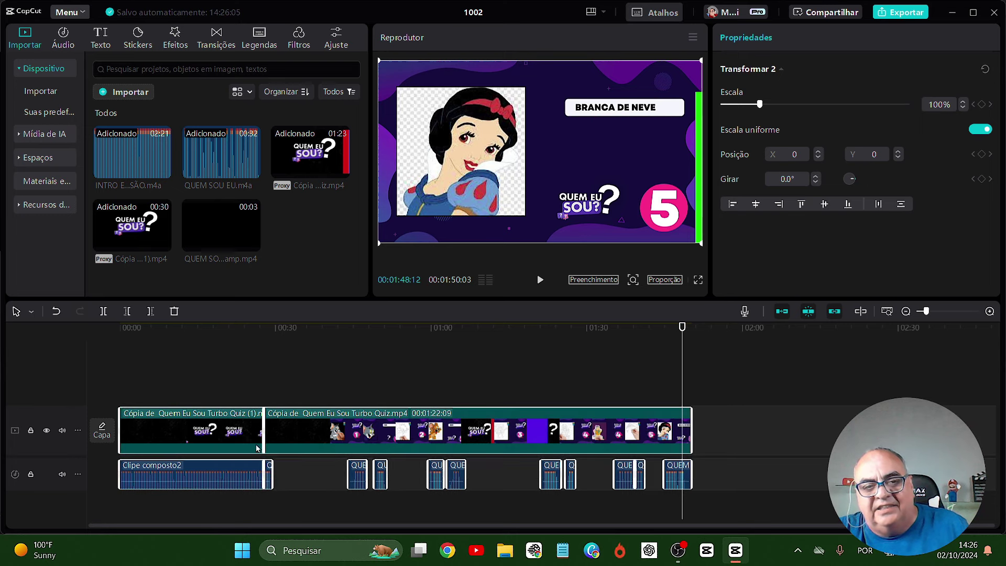
right_click(296, 423)
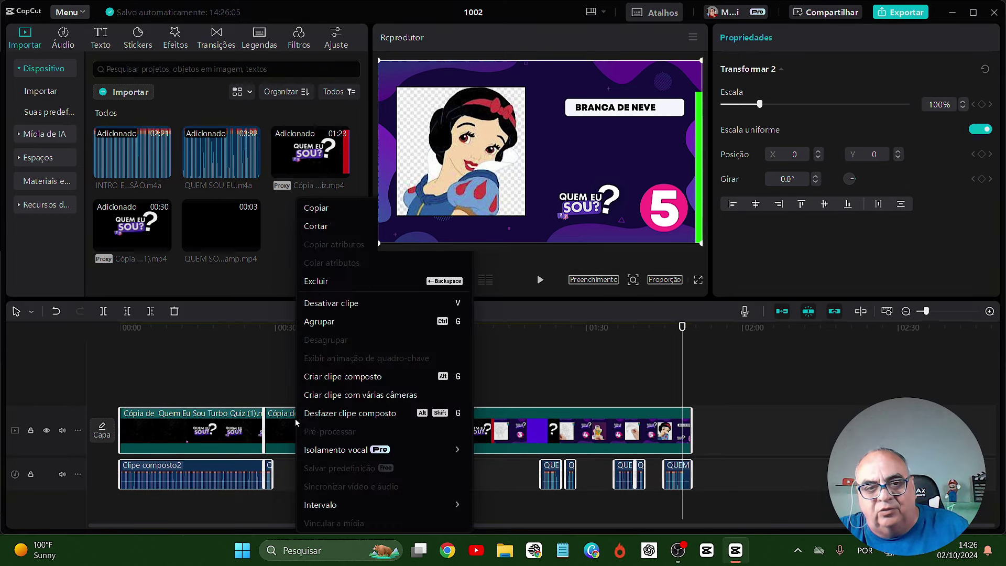
left_click(337, 377)
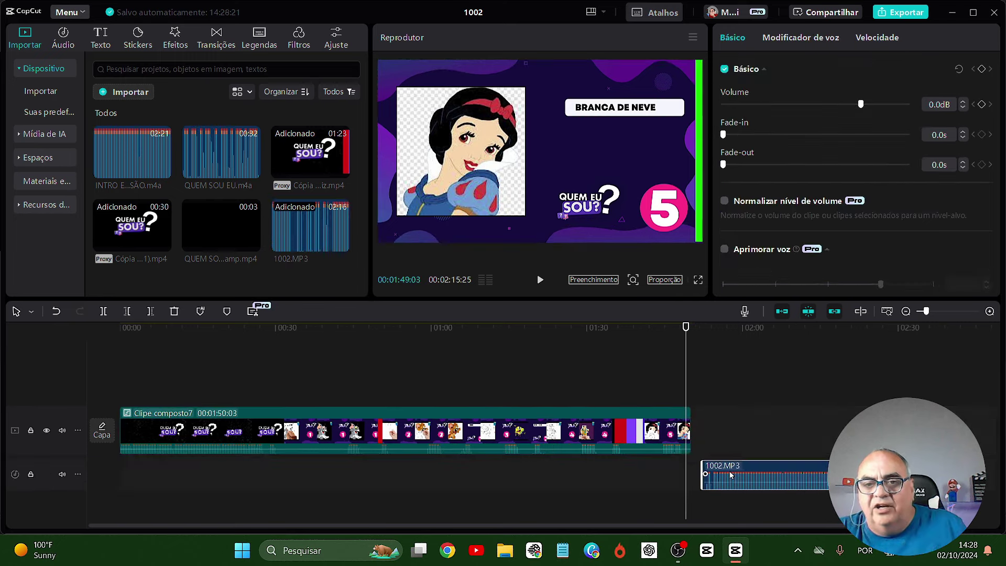
Start 1002.MP3 at 00:01:49:03 and append Cópia de Quem Eu Sou Turbo Quiz (1).mp4 to the main track, trimmed to end with the audio
left_click_drag(722, 463, 714, 474)
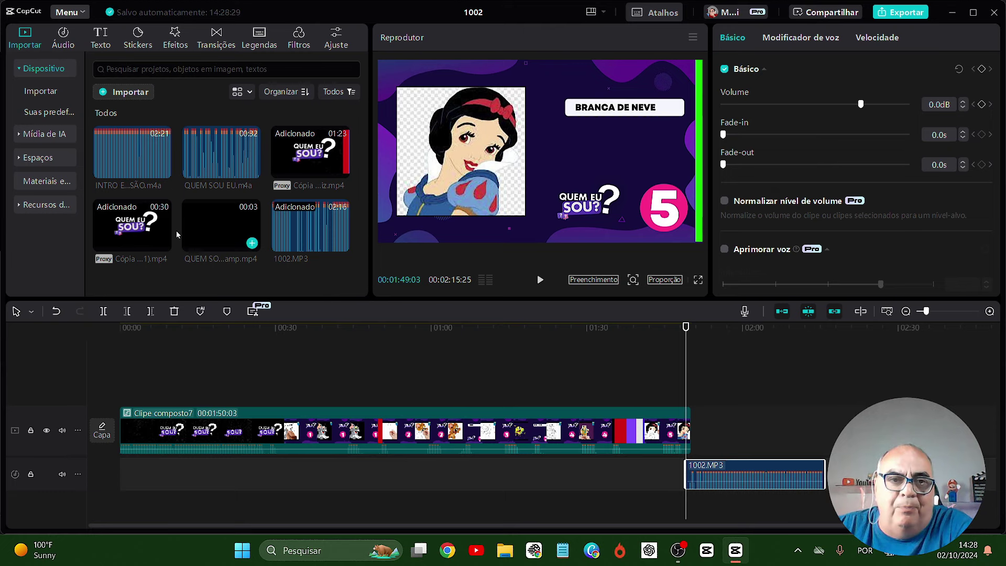
left_click_drag(131, 226, 690, 436)
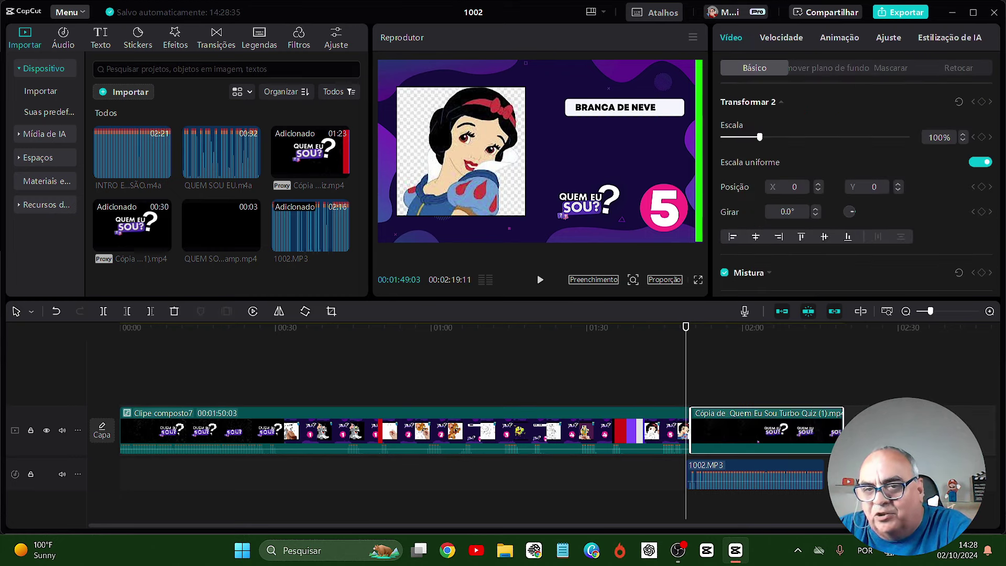
left_click_drag(841, 427, 823, 432)
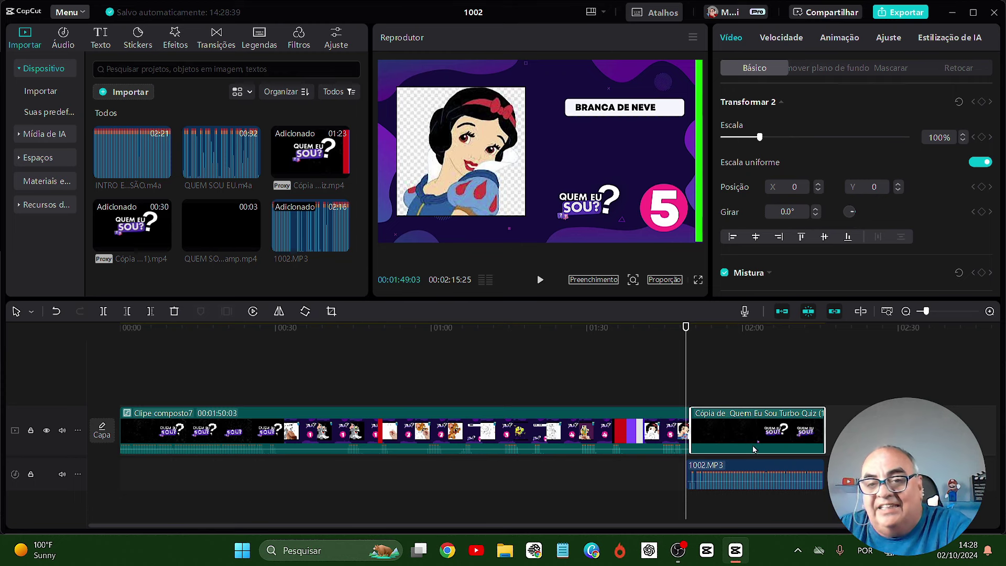
left_click(539, 286)
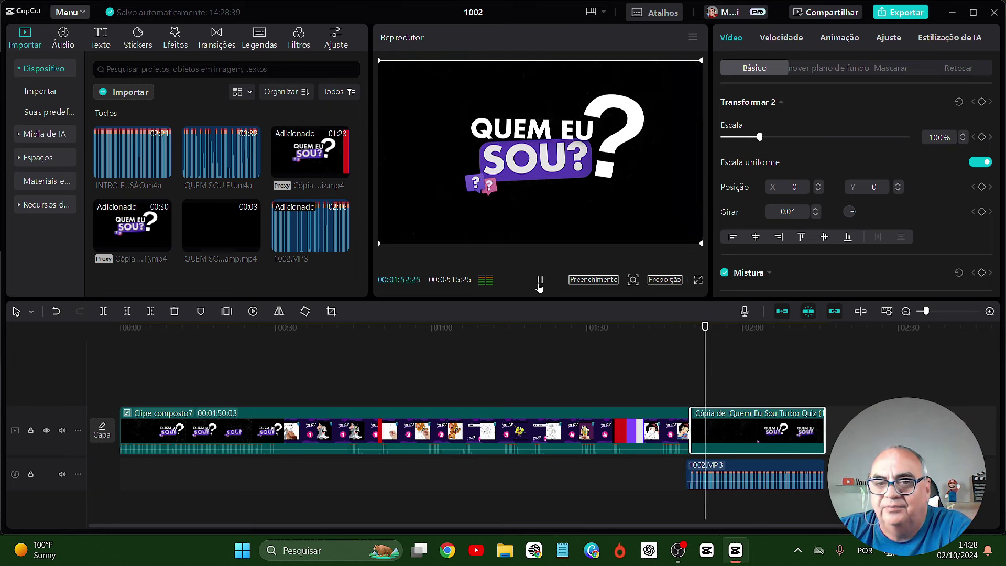
left_click(640, 473)
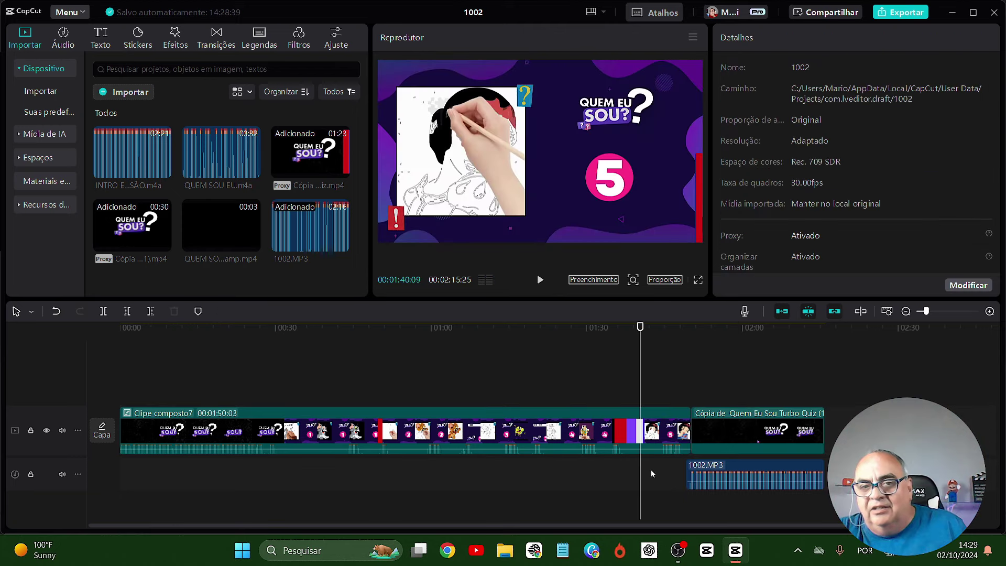
Combine the quiz compound clip, the appended ending video and 1002.MP3 into a single compound clip
left_click(752, 426)
left_click(752, 463, "ctrl")
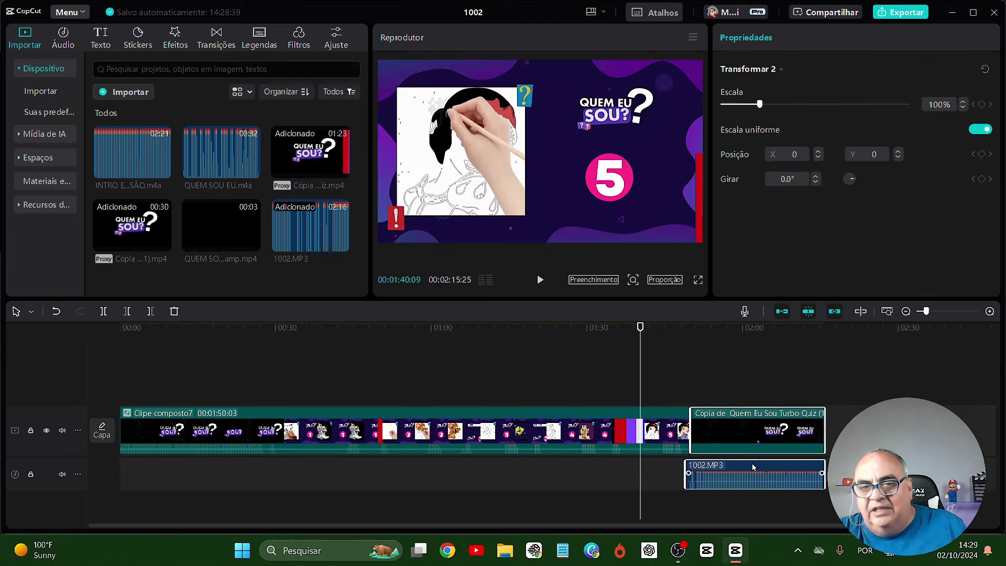
left_click(607, 433, "ctrl")
right_click(608, 433)
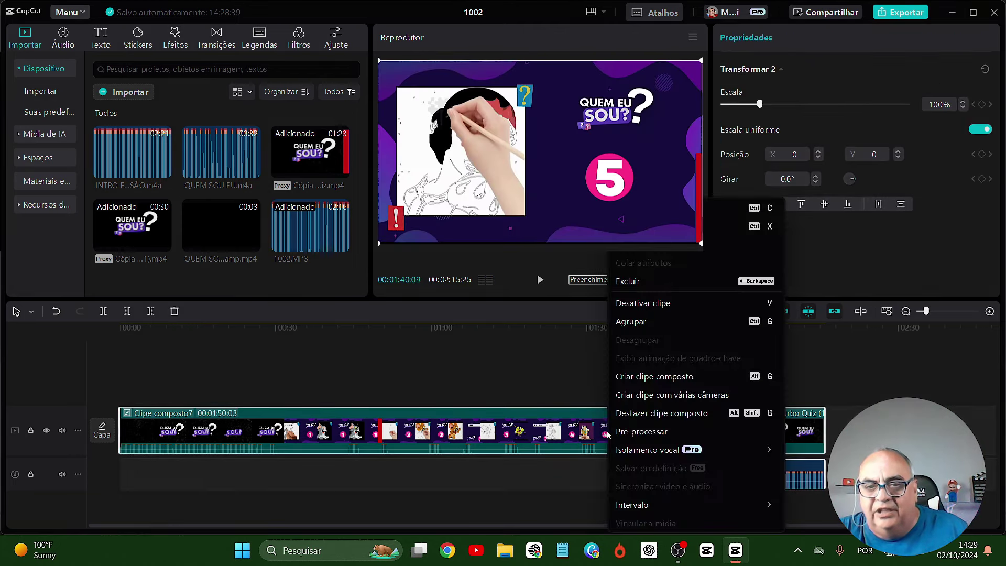
left_click(641, 378)
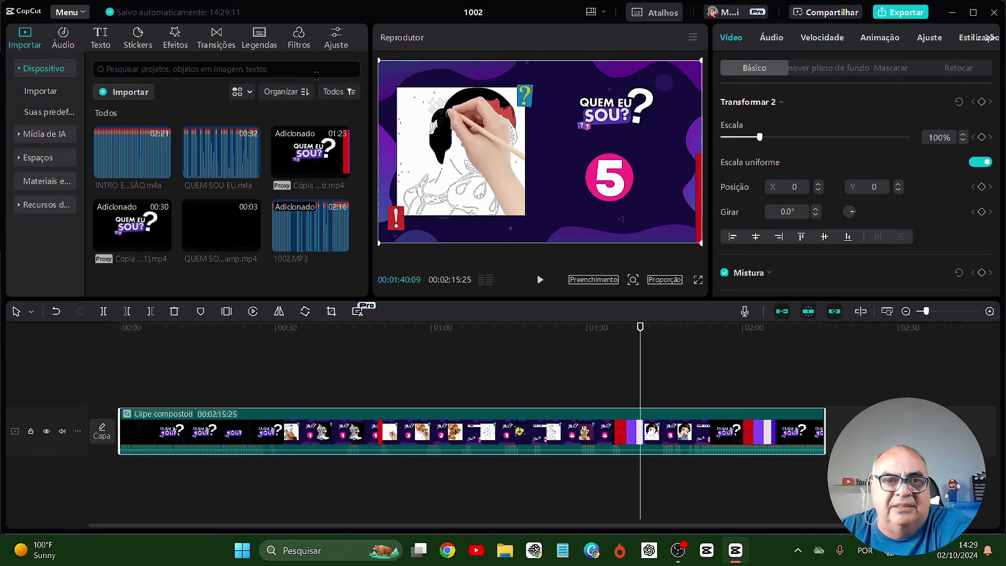
Search the sound effects library for "sirene" and preview siren, emergency alert(1448410)
left_click(64, 39)
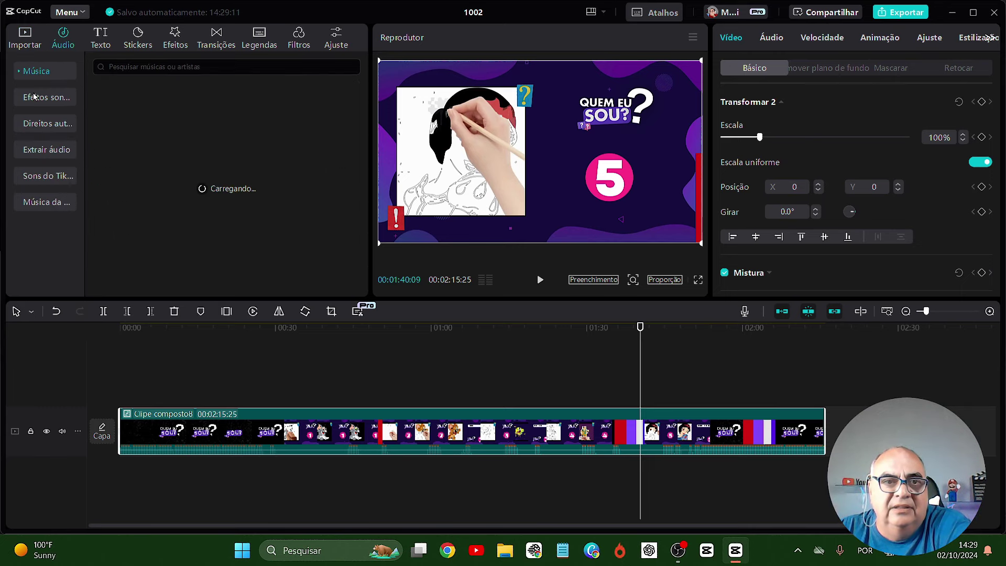
left_click(151, 66)
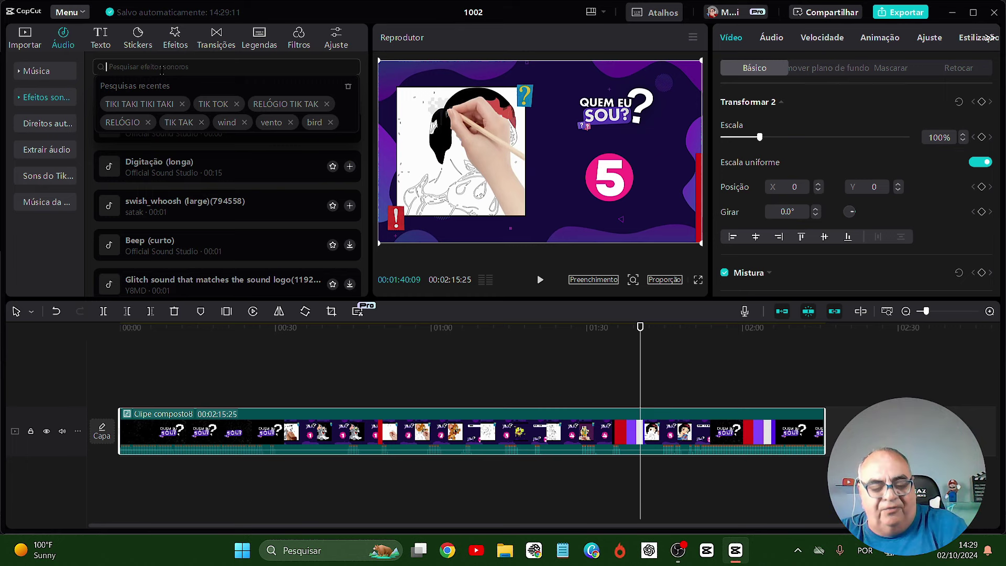
type("sirene")
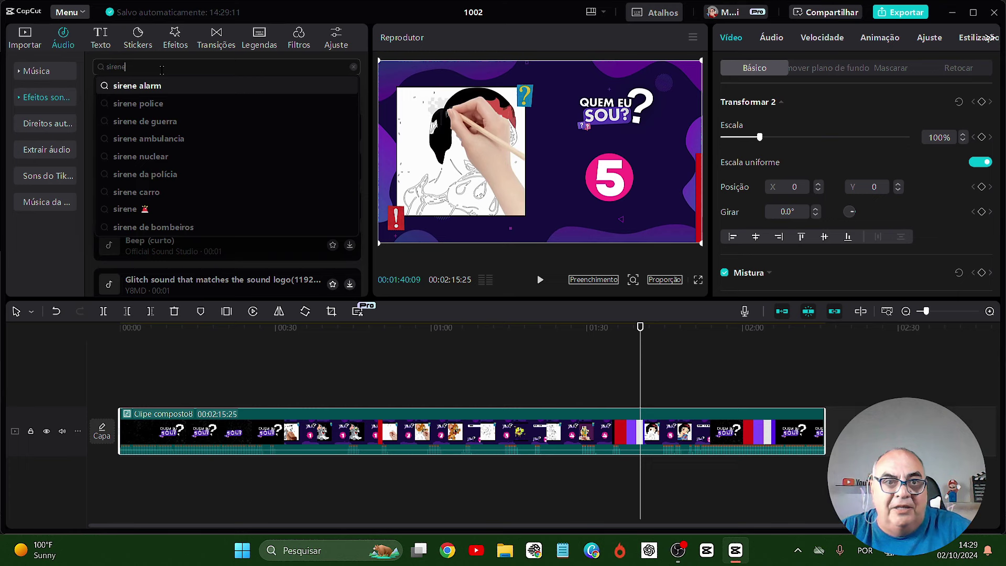
key("Return")
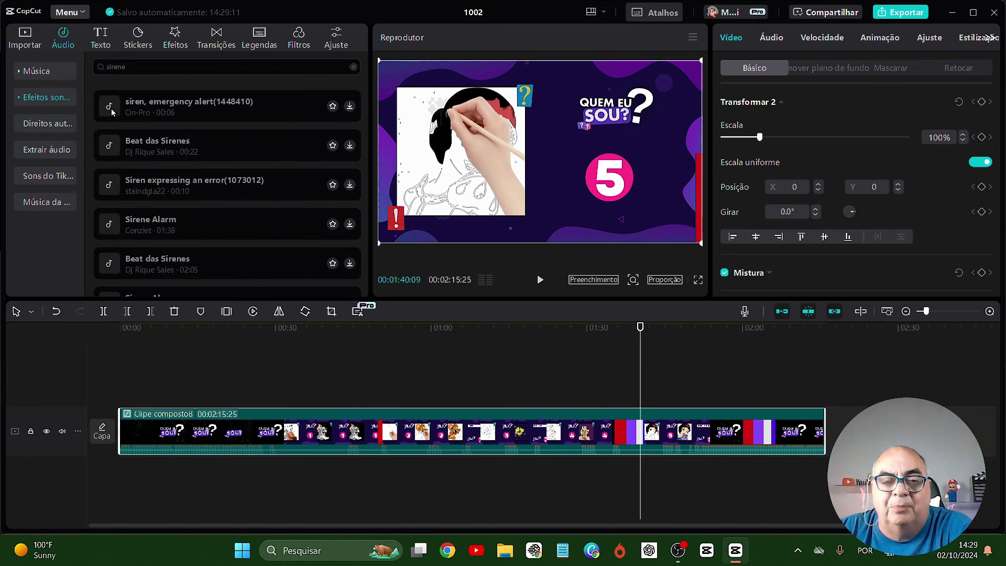
left_click(111, 108)
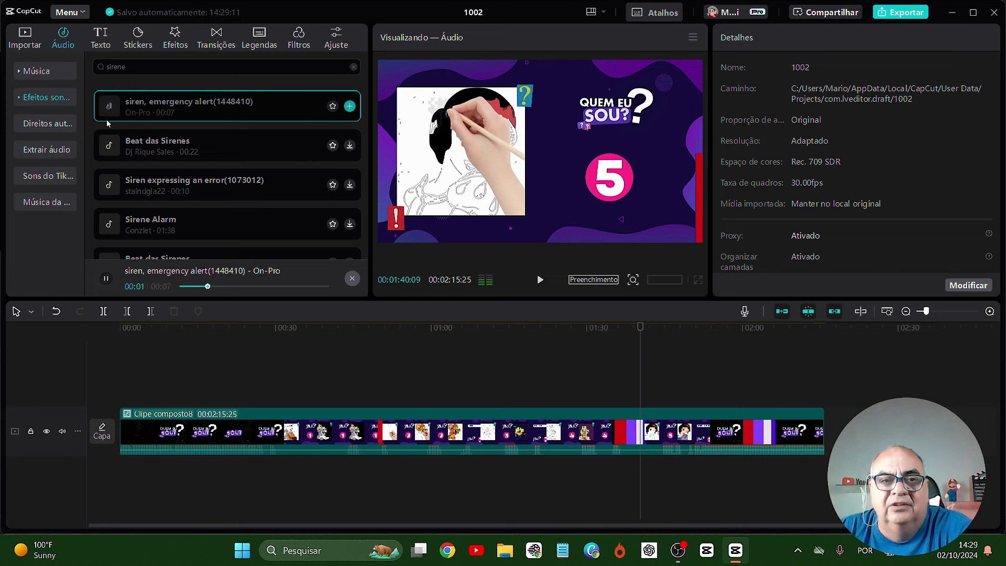
Import the sound files 6- Tempo Passando and 14- Sino Escola from the Imagens folder into the project
left_click(18, 46)
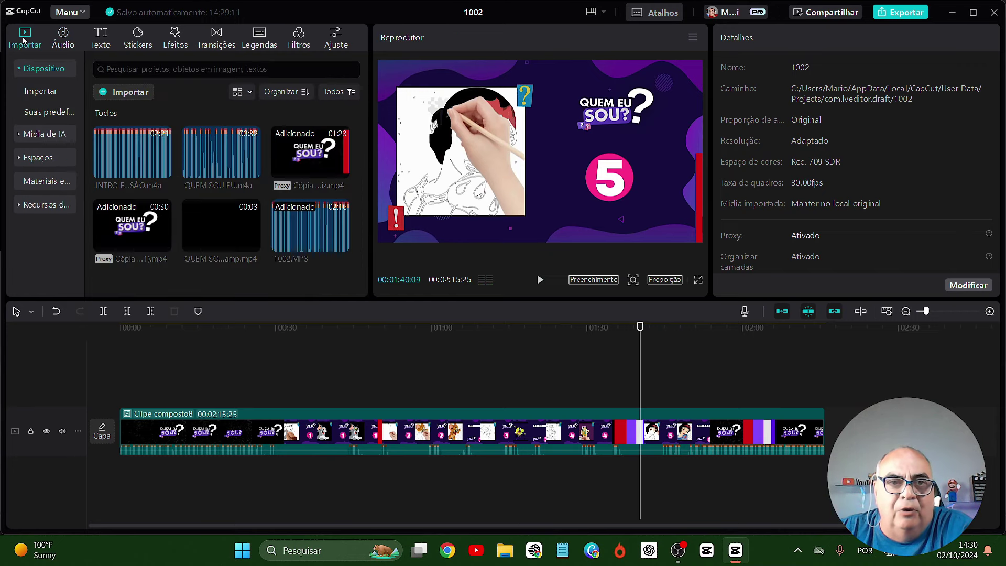
left_click(132, 93)
left_click(232, 118)
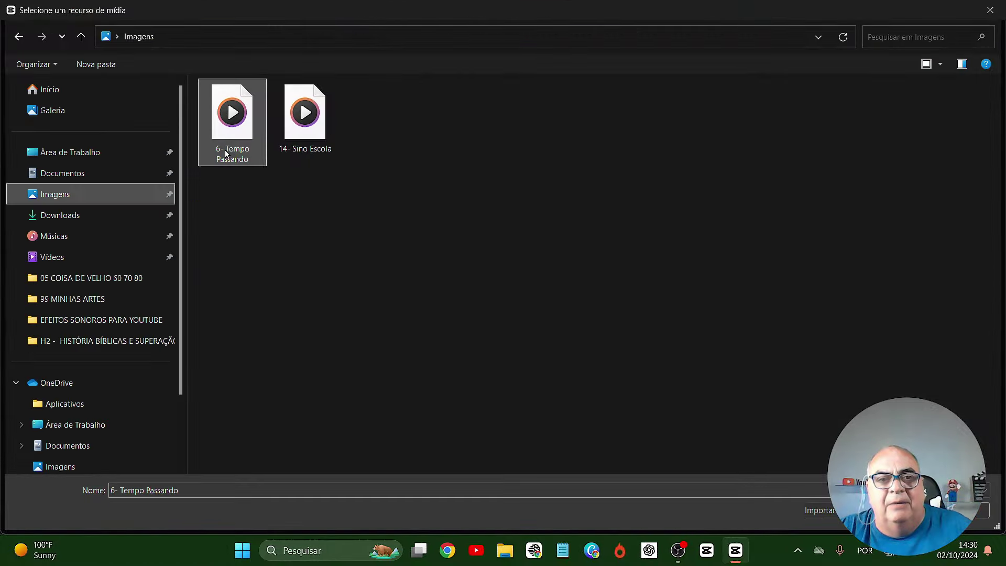
left_click(298, 144, "ctrl")
key("Return")
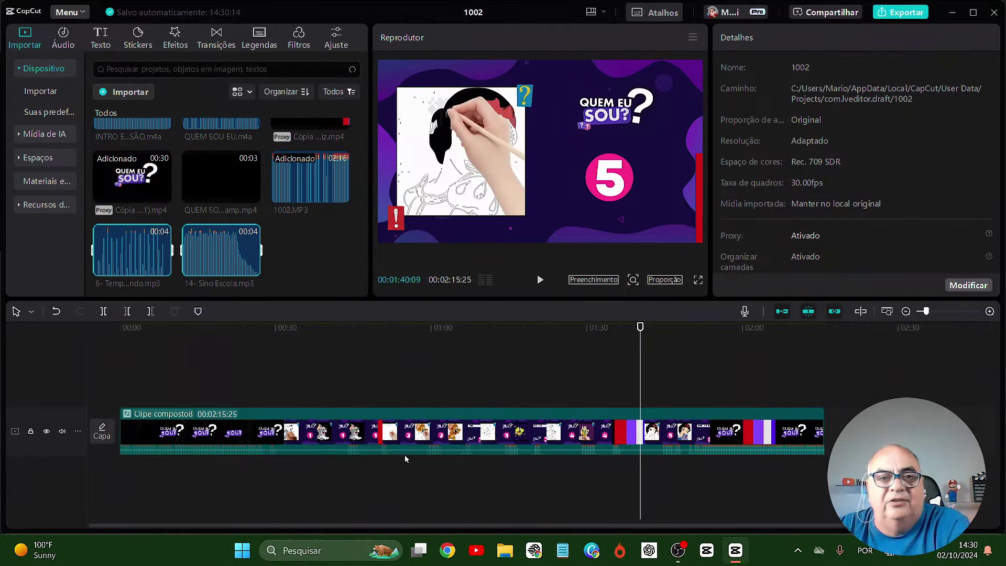
Find where question 1's drawing begins and place 6- Tempo Passando.mp3 on a new audio track at 00:00:30:05
left_click(264, 361)
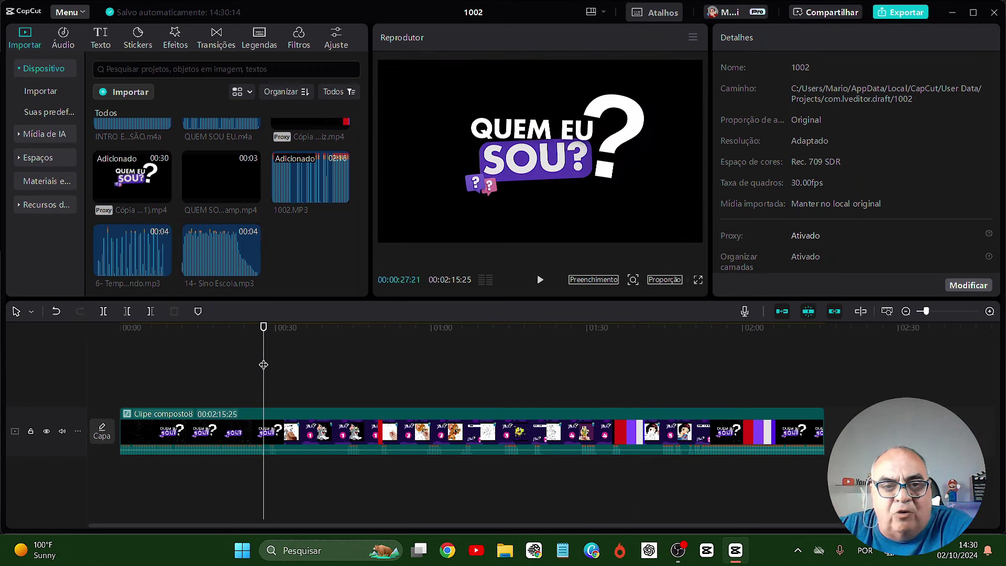
left_click(539, 281)
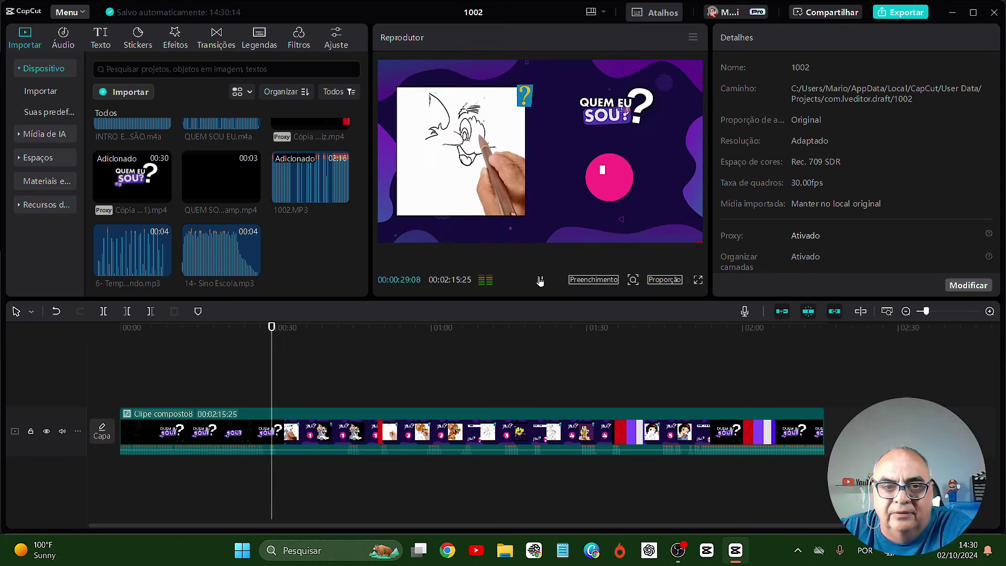
left_click(540, 281)
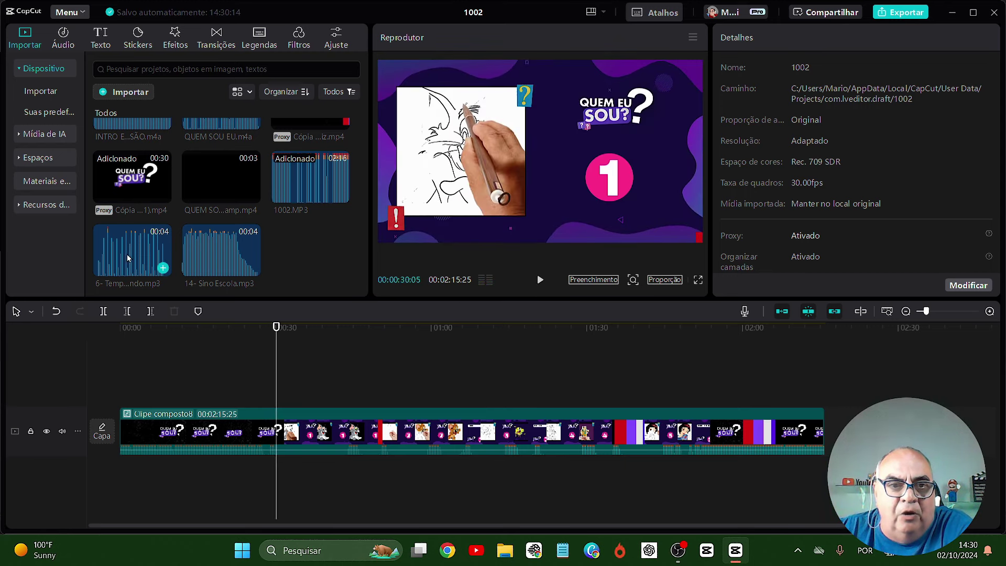
left_click_drag(127, 257, 279, 474)
Copy the 6- Tempo Passando clip and paste three copies back to back after it, at 00:00:33:19, 00:00:37:03 and 00:00:40:17
right_click(281, 477)
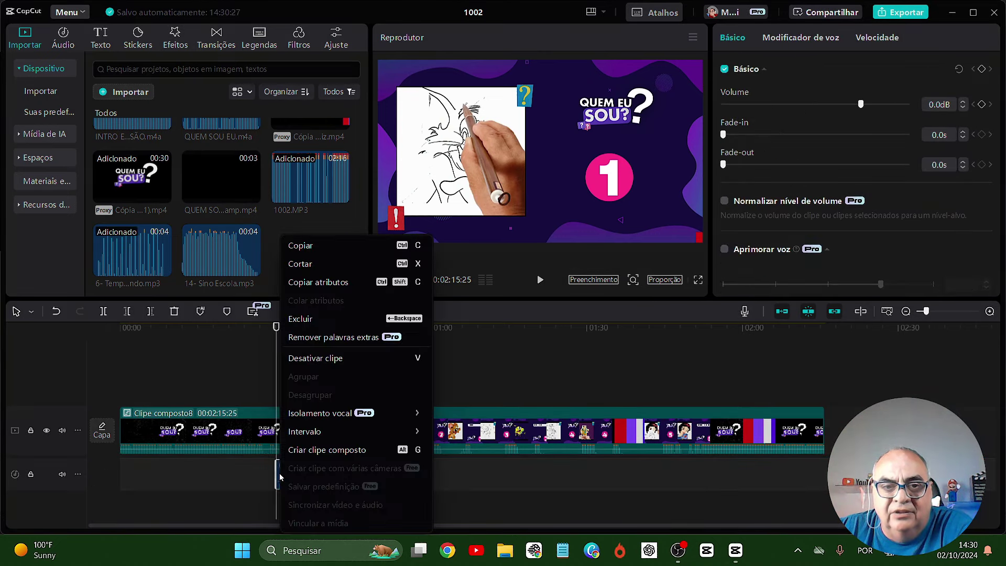
left_click(344, 246)
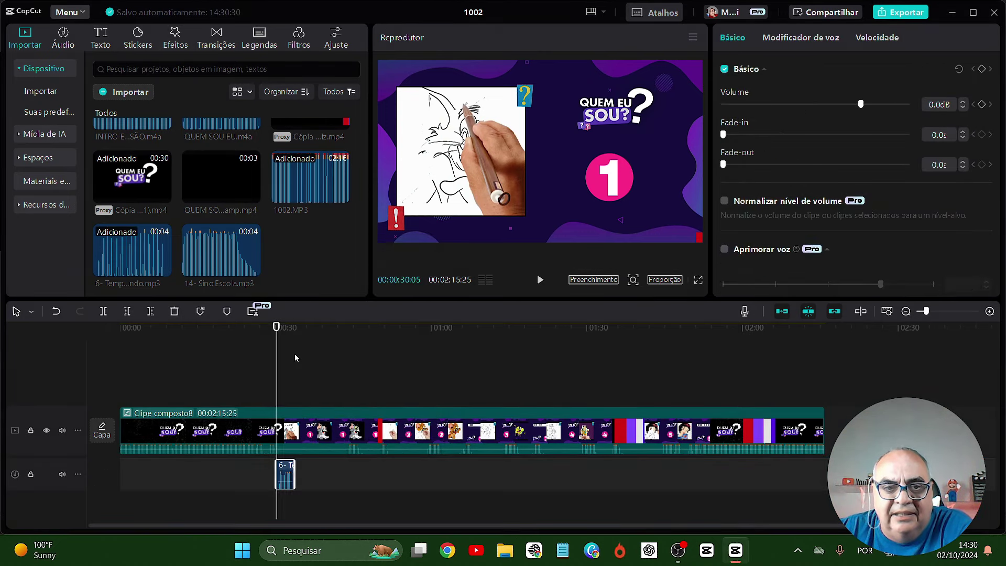
left_click(294, 371)
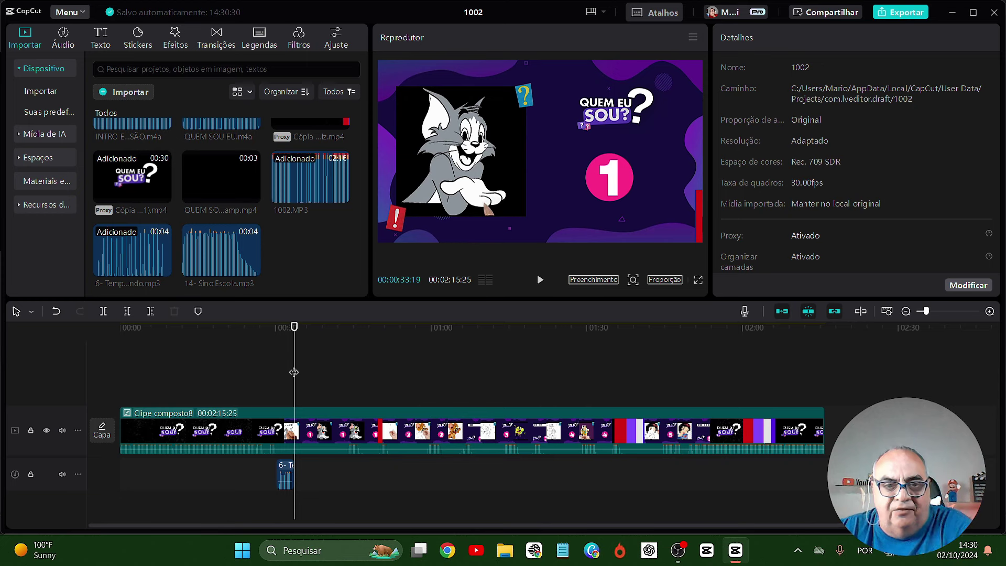
key("ctrl+v")
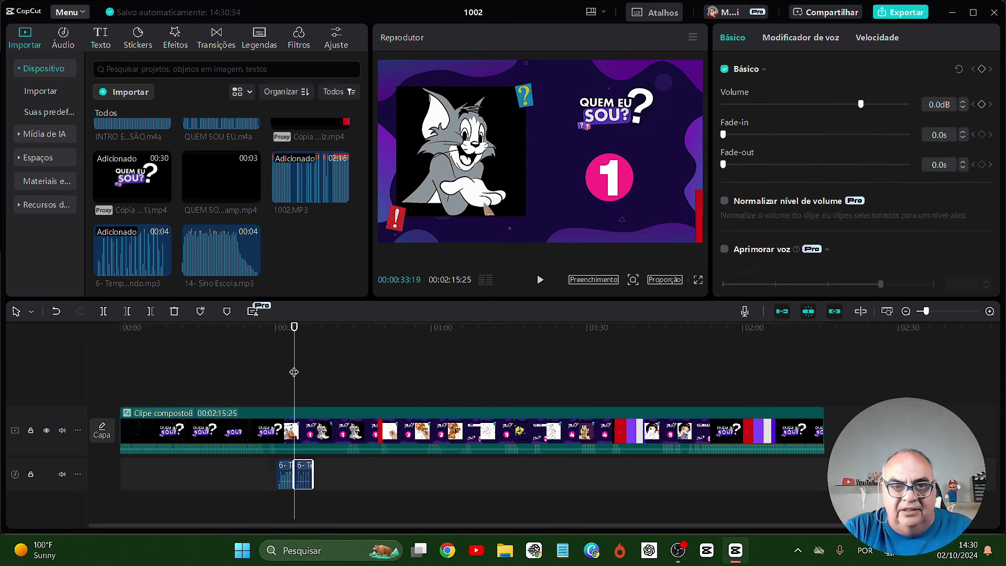
left_click(310, 378)
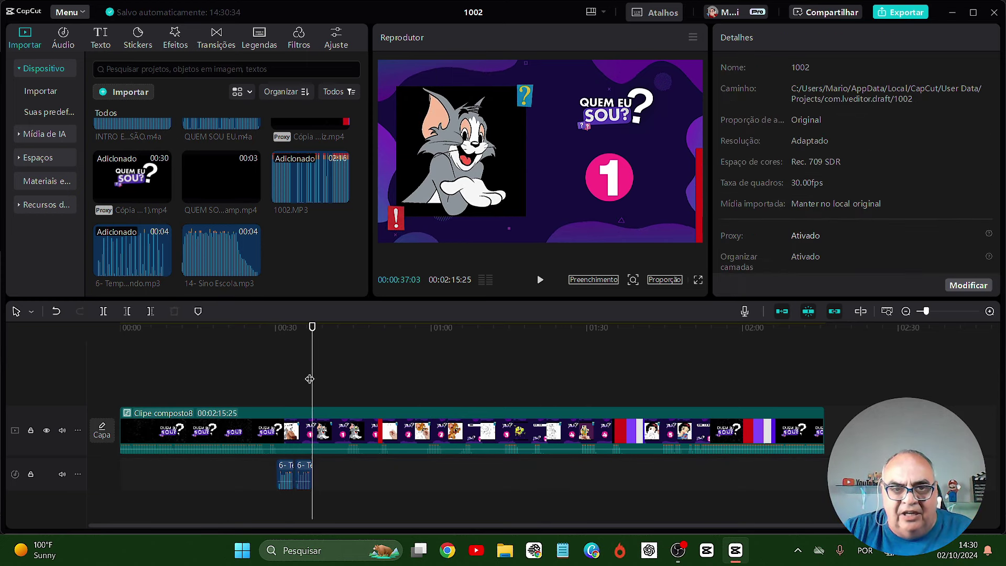
key("ctrl+v")
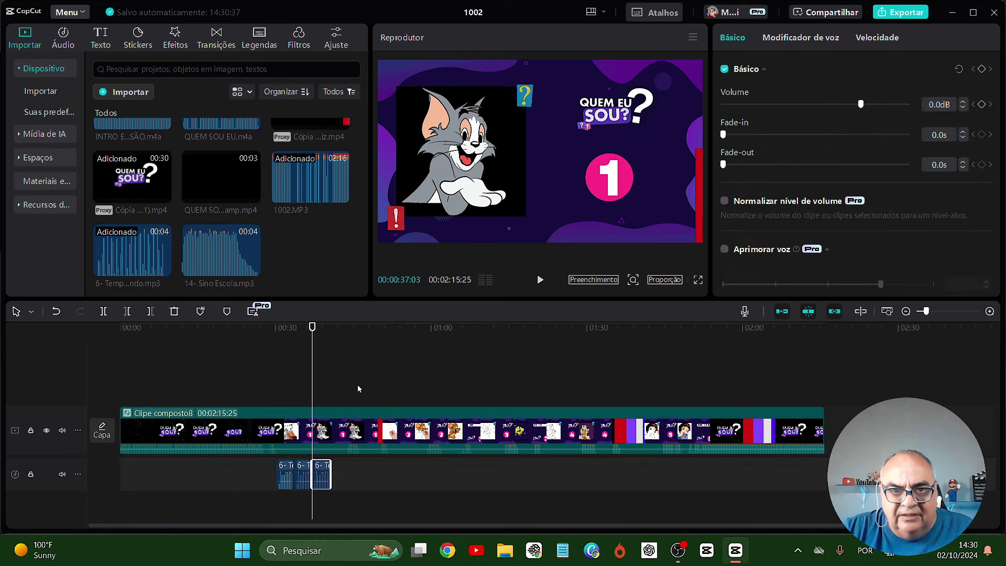
left_click(339, 396)
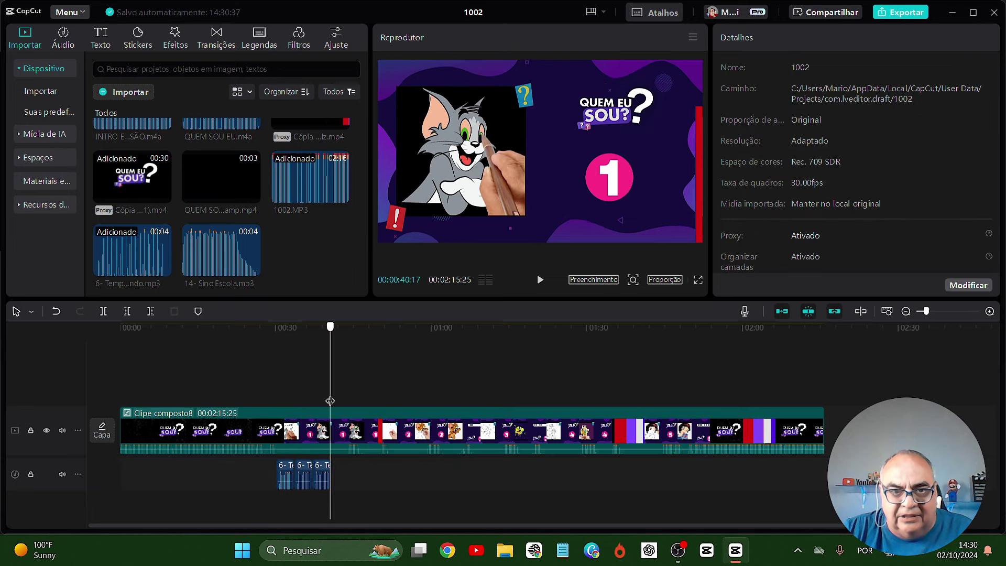
left_click(329, 402)
key("ctrl+v")
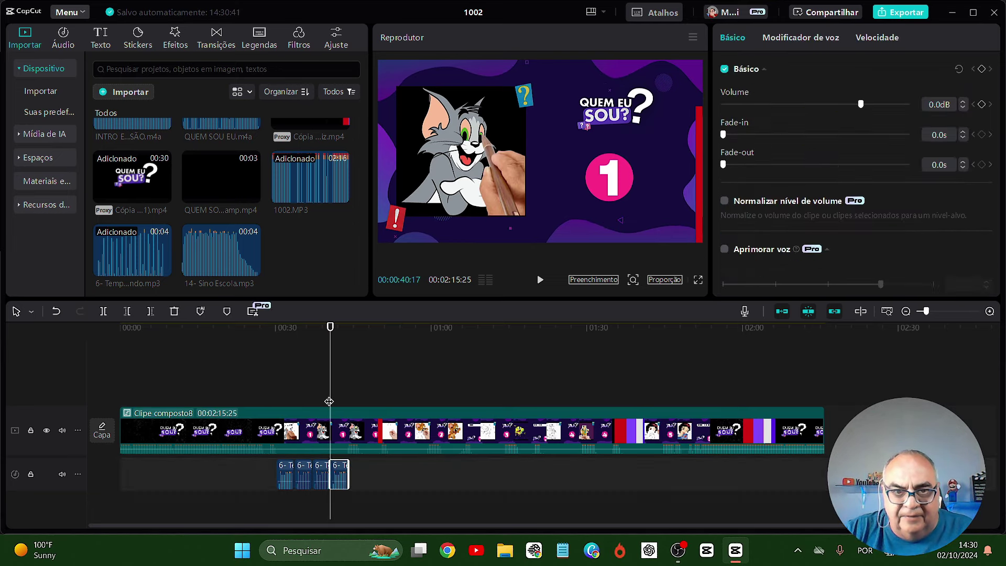
Play on to the TOM answer and add 14- Sino Escola.mp3 right after the last ticking clip, checking it by playback
left_click(538, 281)
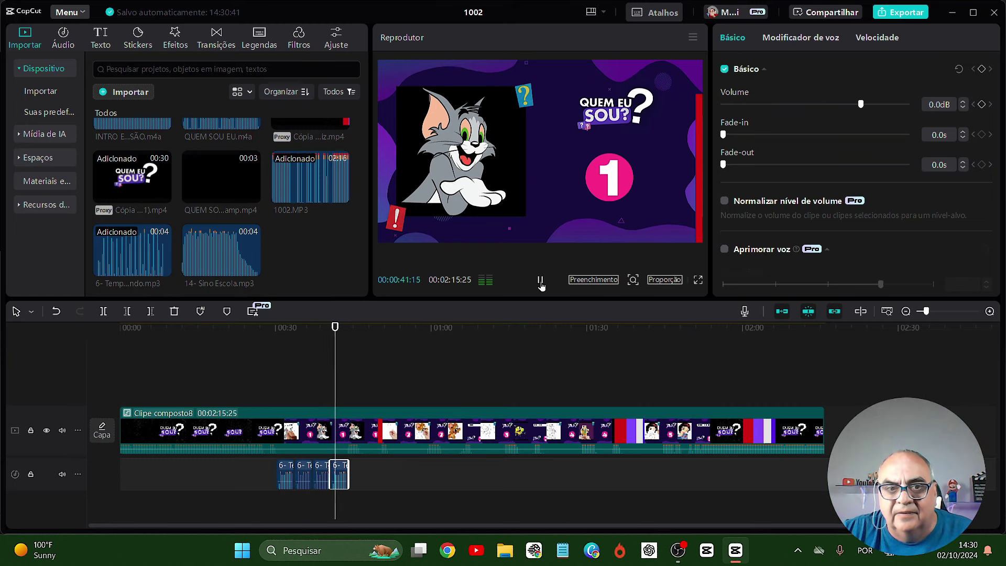
left_click(540, 281)
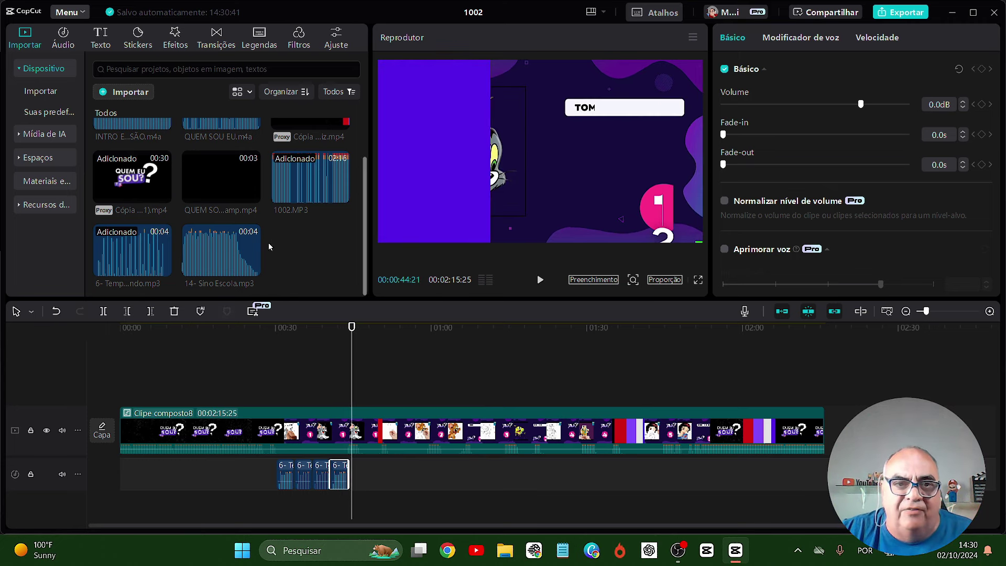
left_click(210, 238)
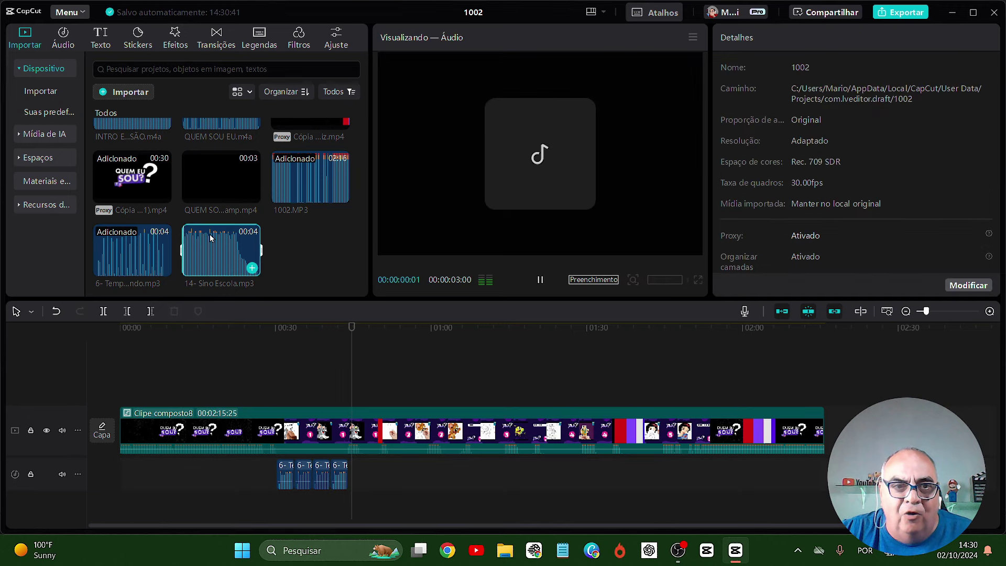
left_click_drag(210, 238, 356, 474)
left_click(538, 279)
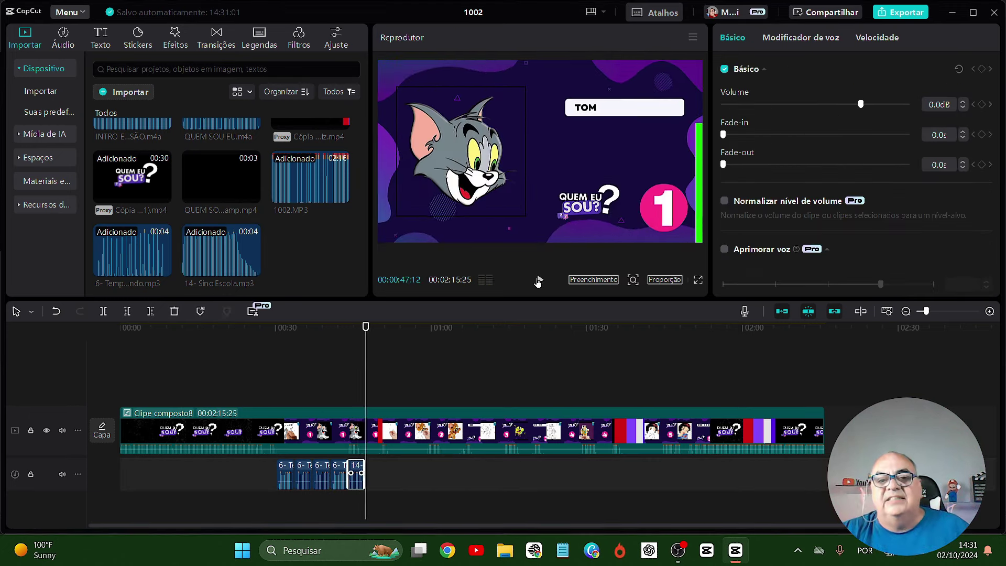
Combine the four 6- Tempo Passando clips into one compound clip
left_click(331, 472)
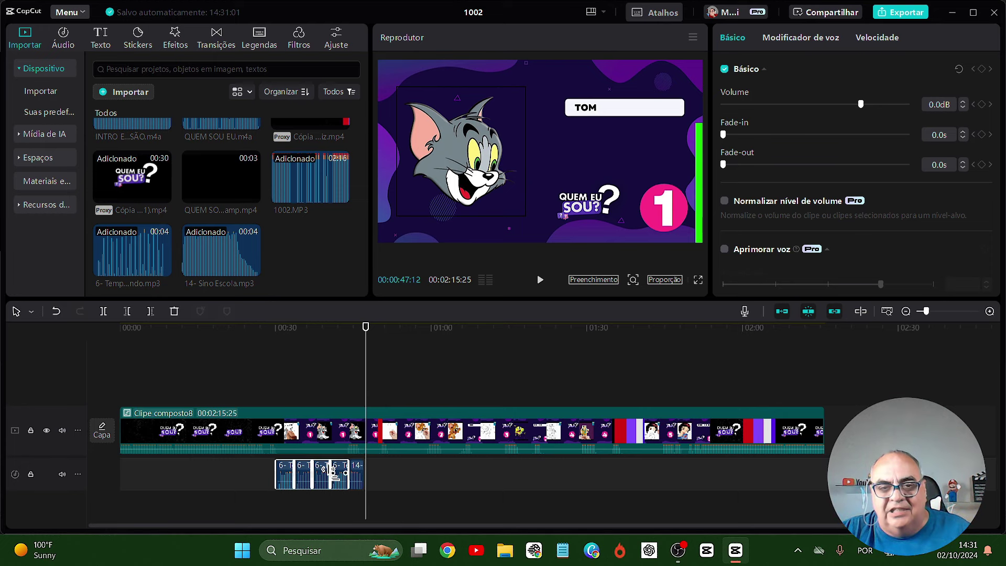
right_click(331, 472)
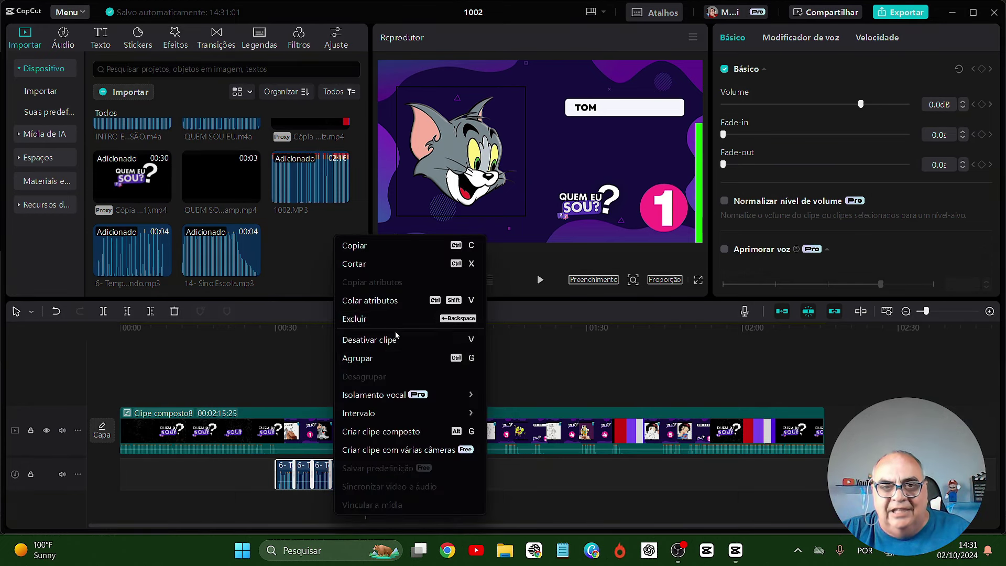
left_click(381, 431)
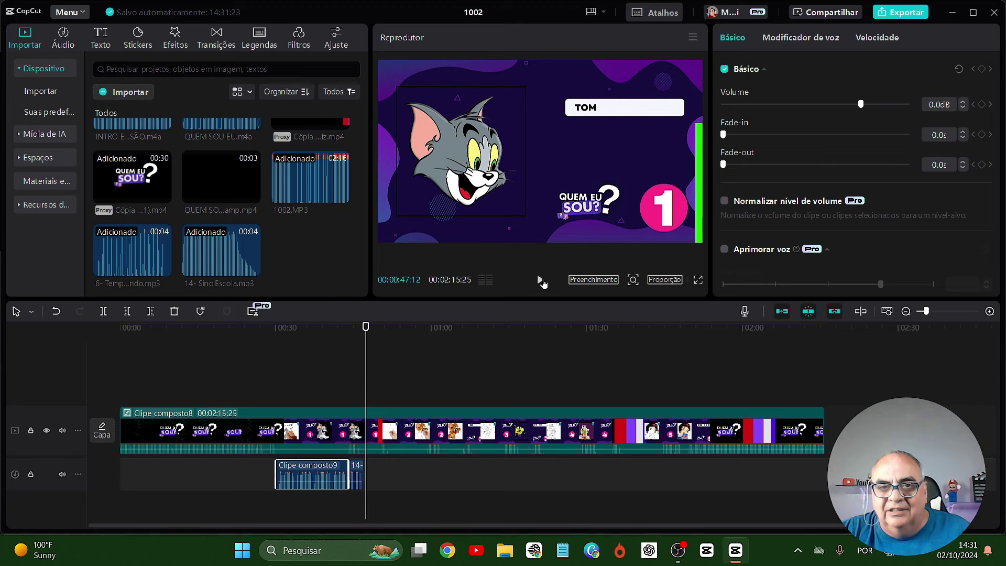
Play on to question 2's drawing and paste a copy of the ticking compound clip at 00:00:51:16
left_click(540, 281)
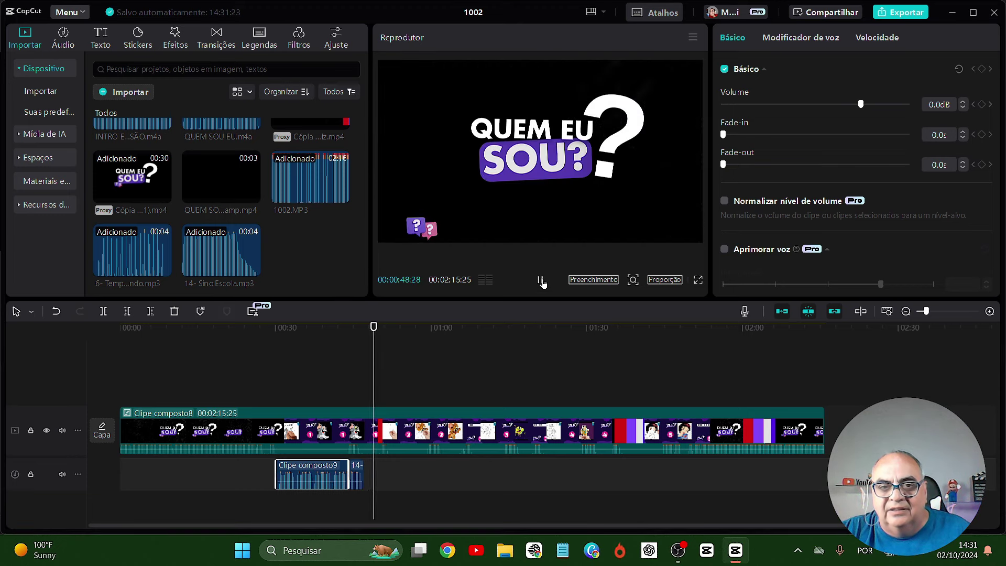
left_click(541, 281)
left_click(540, 280)
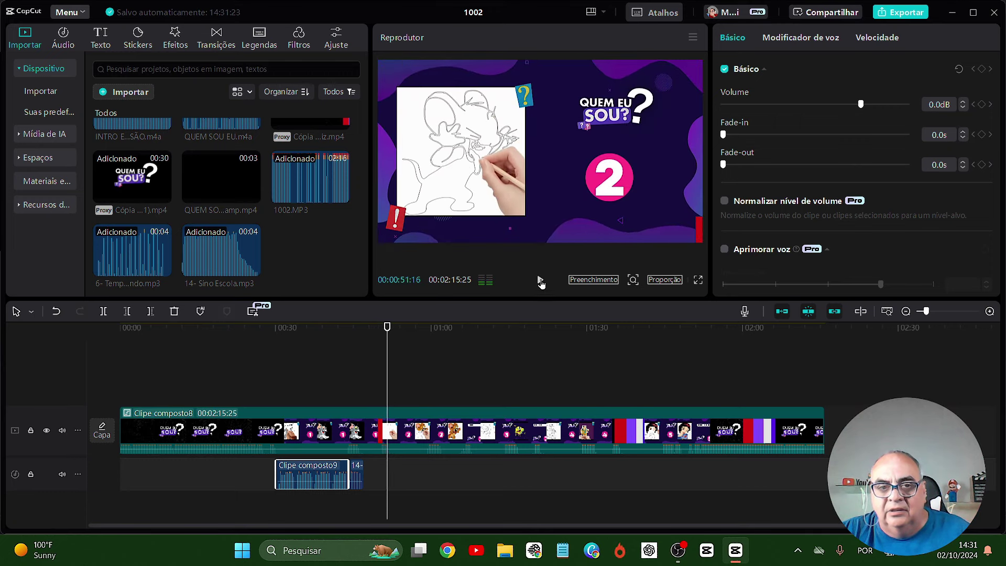
left_click(541, 281)
right_click(309, 472)
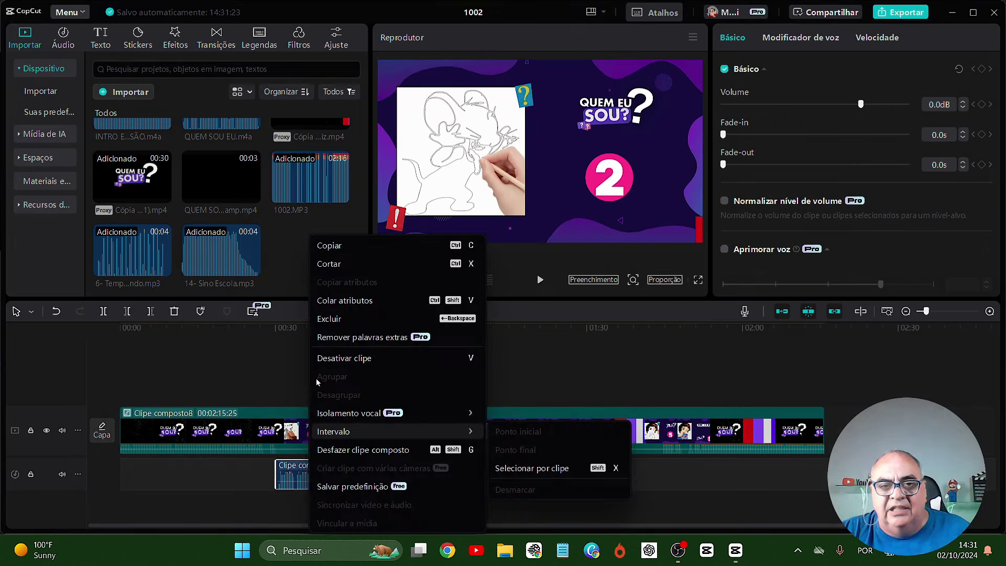
left_click(350, 246)
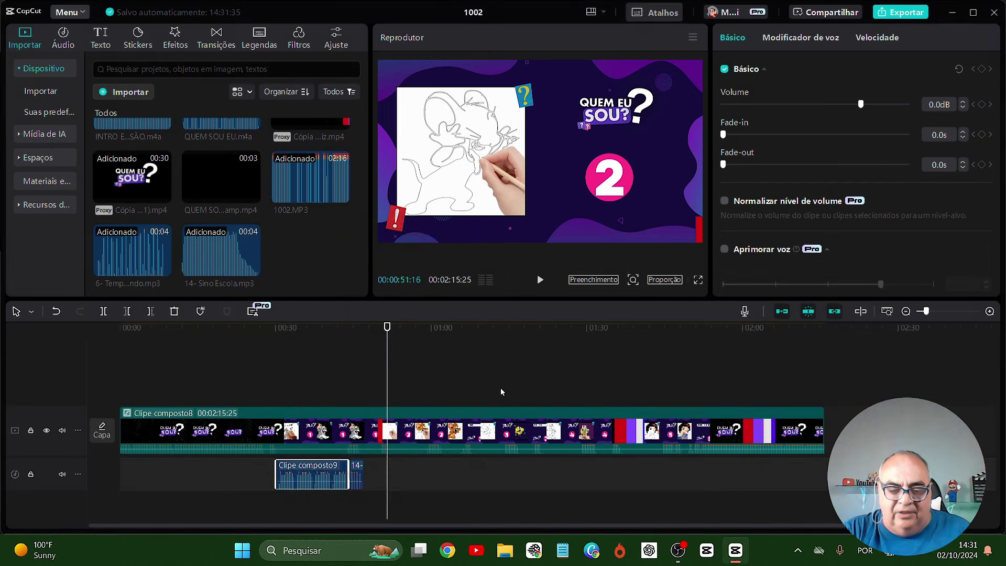
key("ctrl+v")
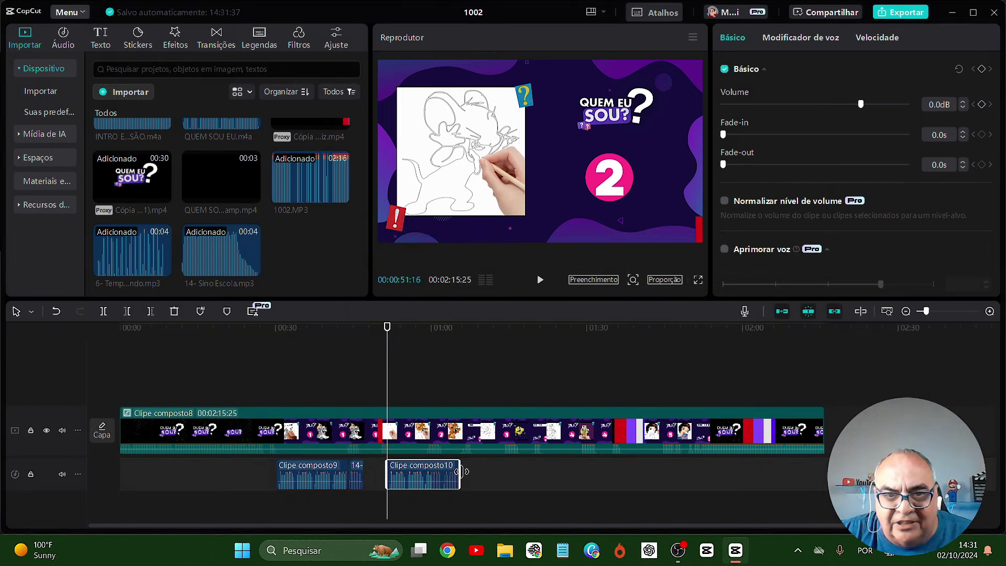
Trim the second ticking clip to end at the JERRY answer, move the 14- Sino Escola clip directly after it and play the result
left_click_drag(462, 471, 424, 475)
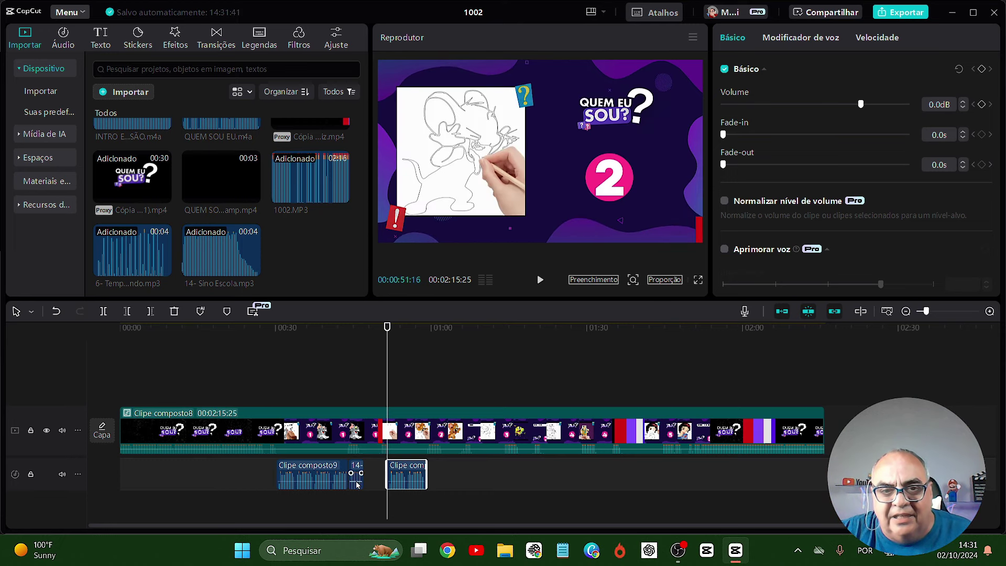
left_click_drag(357, 484, 438, 483)
left_click(539, 283)
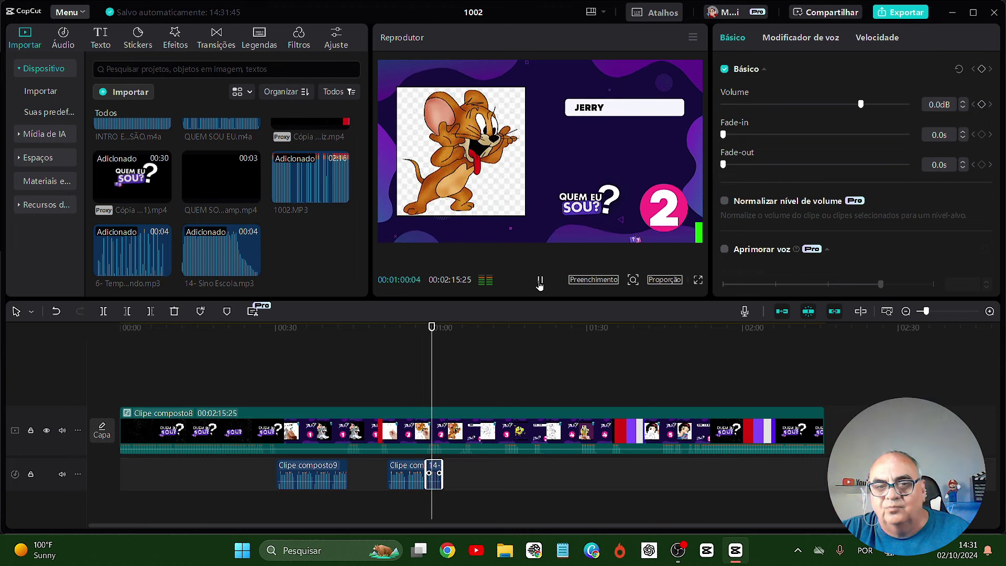
left_click(540, 281)
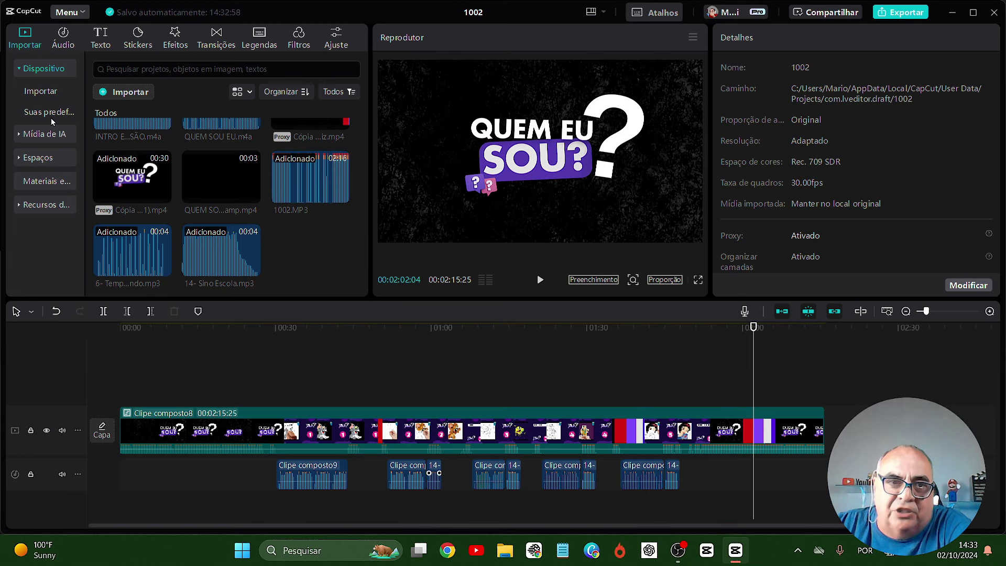
mouse_move(255, 226)
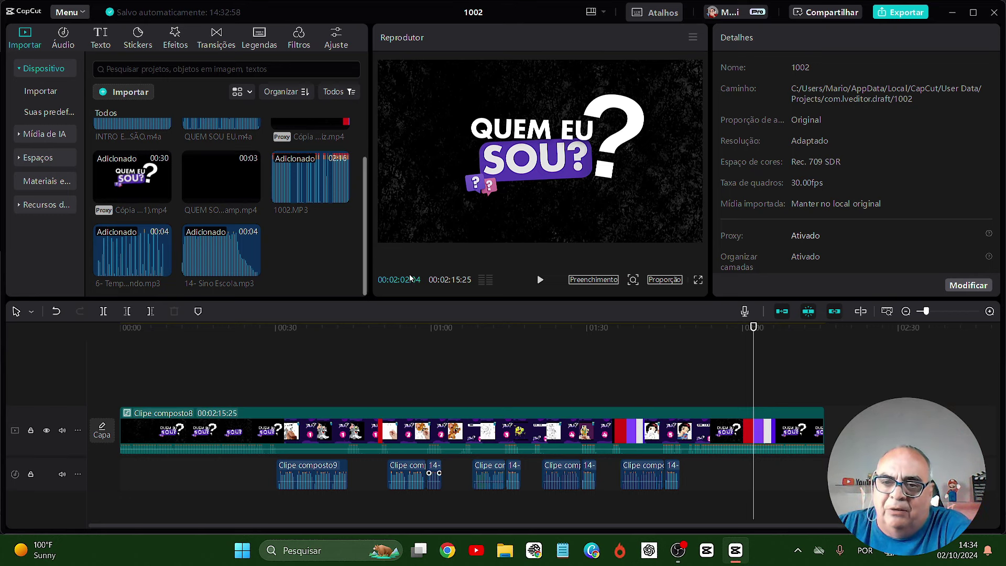
Import AMIGUINHOS.mp3 and place it on a new audio track below the sound effects, starting at the beginning of the video
mouse_move(185, 272)
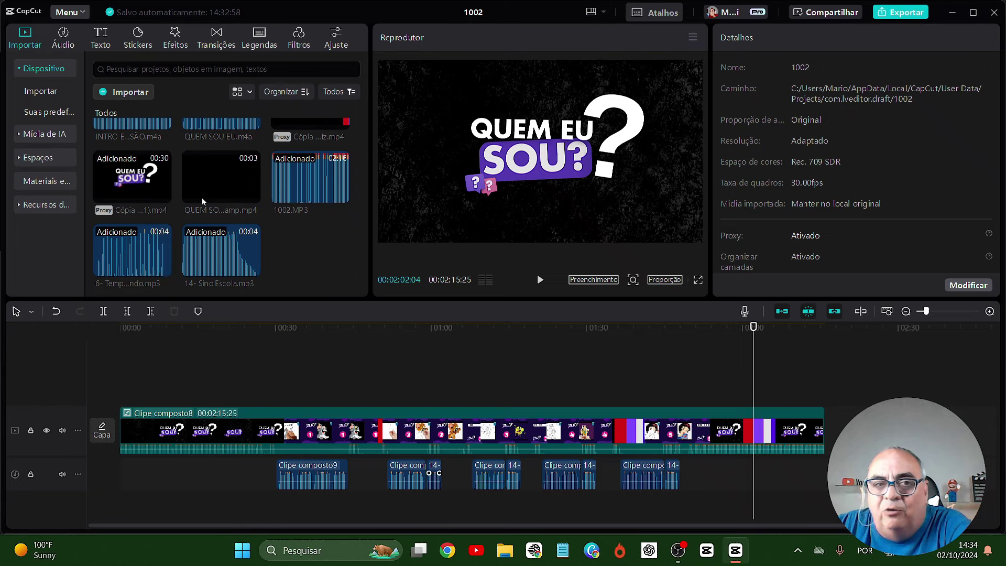
left_click(131, 98)
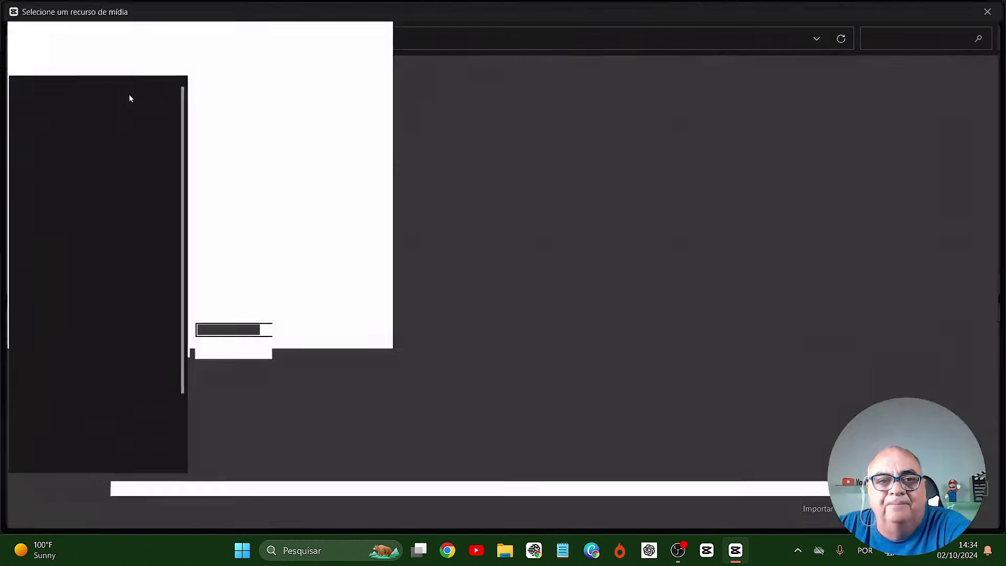
double_click(591, 134)
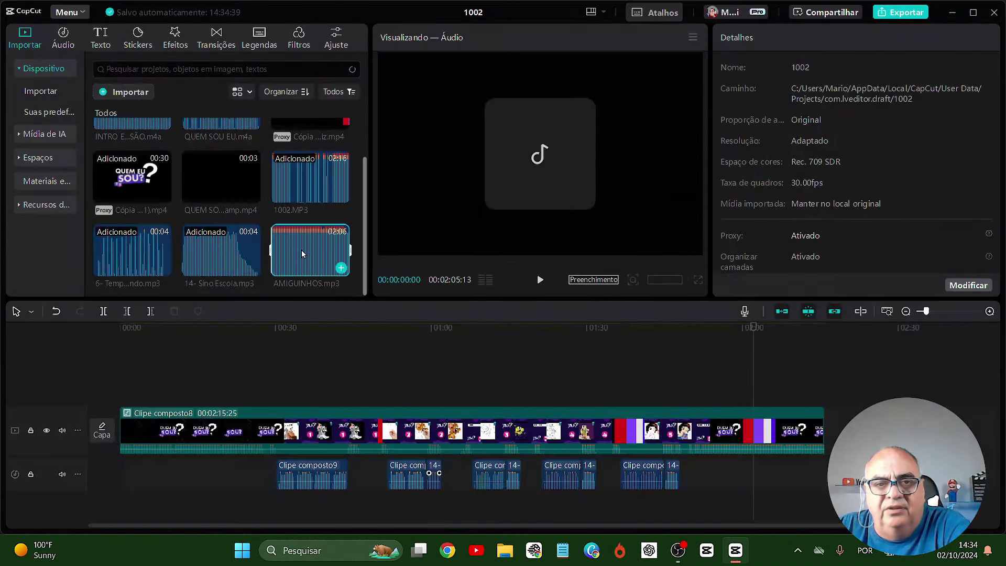
left_click_drag(340, 267, 124, 512)
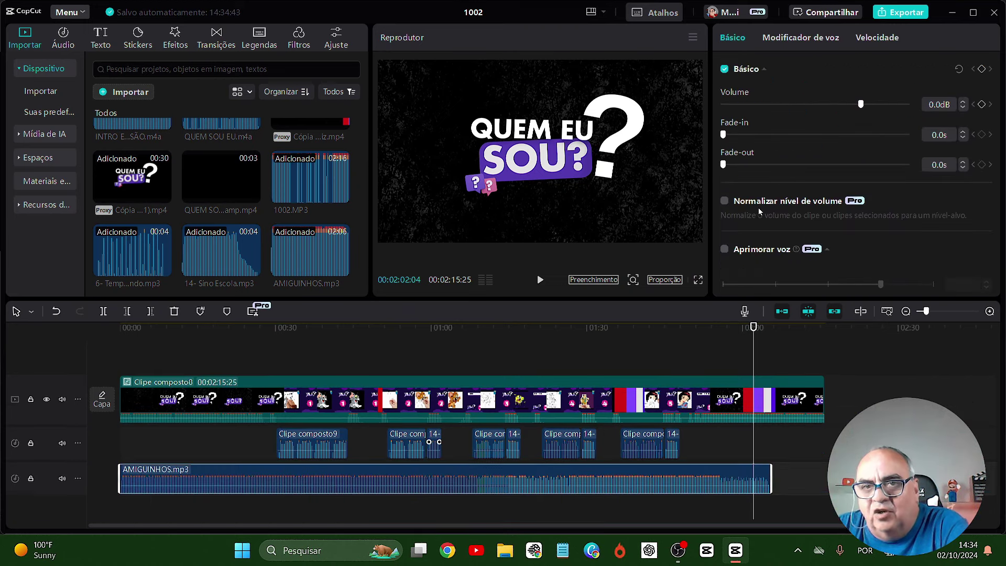
Lower the AMIGUINHOS.mp3 volume to -27.7 dB and play the opening to judge the music level
left_click(796, 105)
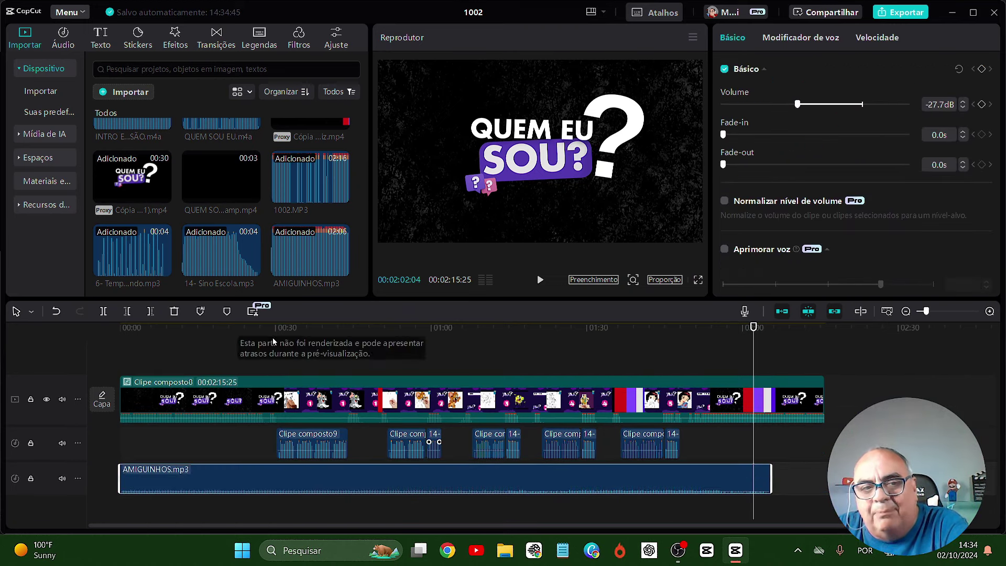
left_click(122, 369)
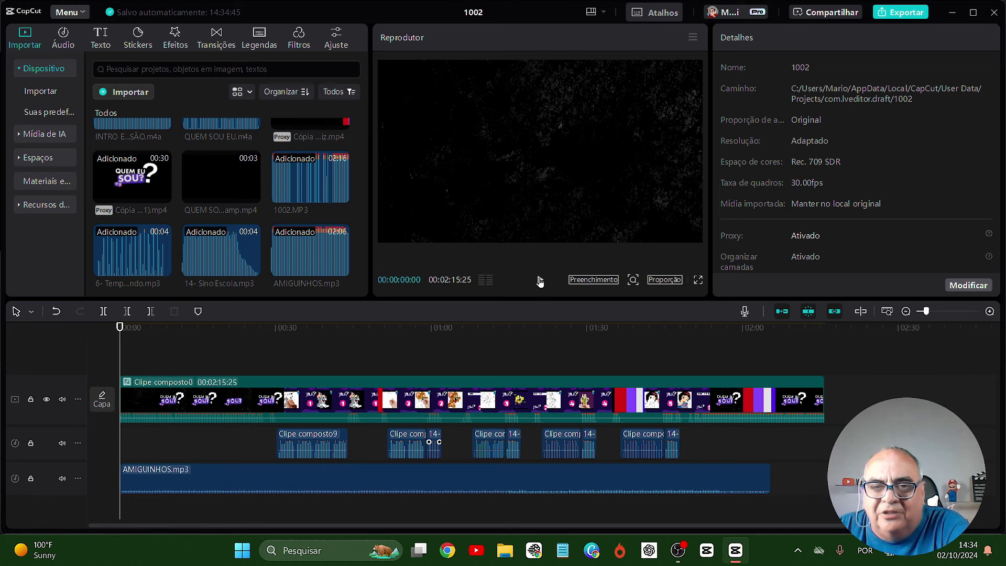
left_click(540, 281)
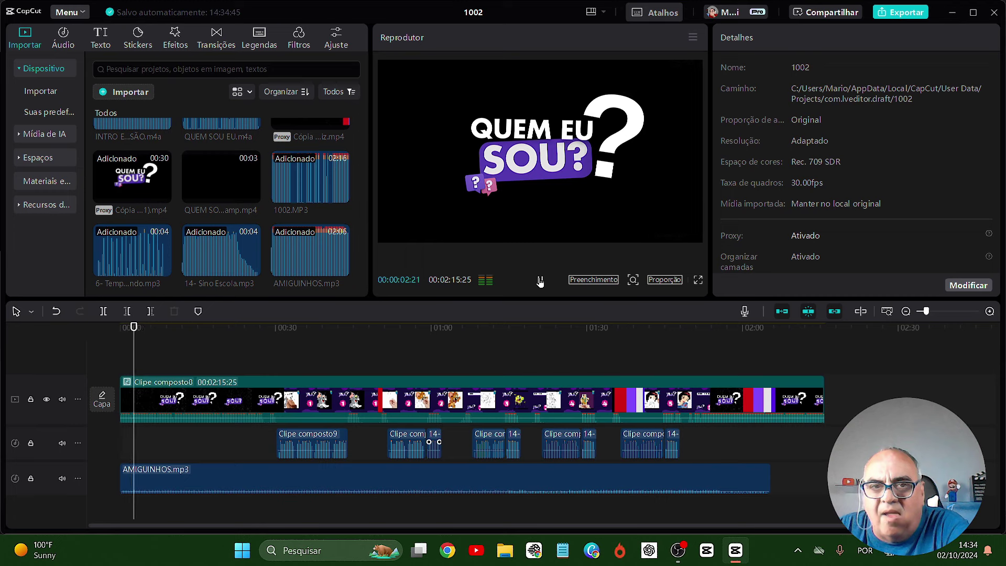
left_click(540, 282)
Set the AMIGUINHOS.mp3 volume to -20.1 dB and check the mix by playing the intro and the passage leading into question 2
left_click(618, 469)
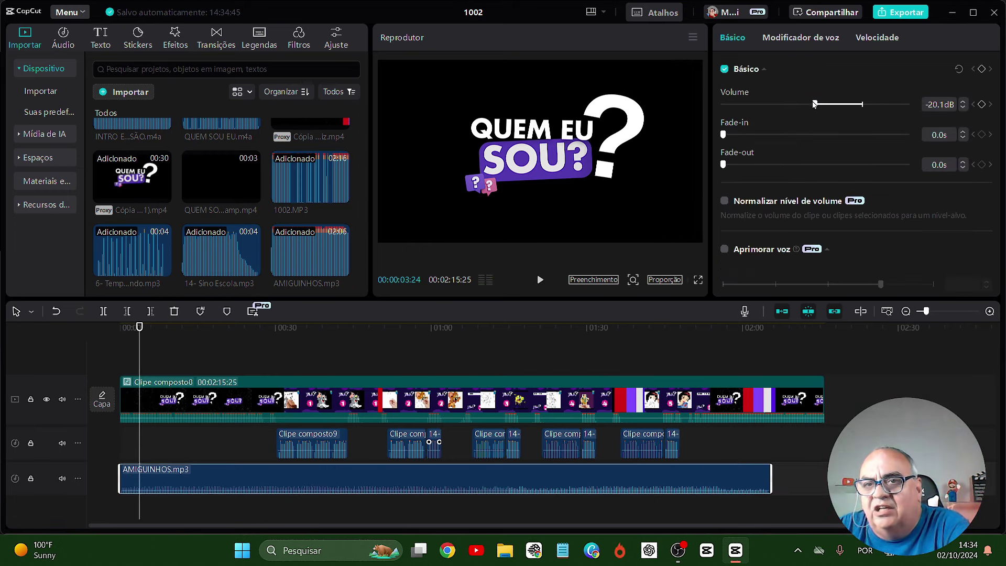
left_click(538, 280)
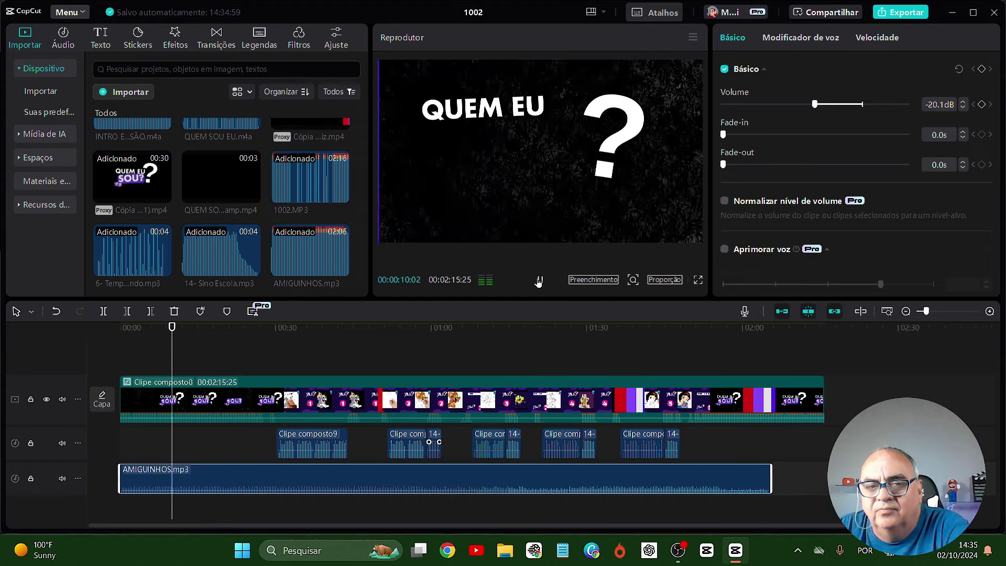
left_click(538, 282)
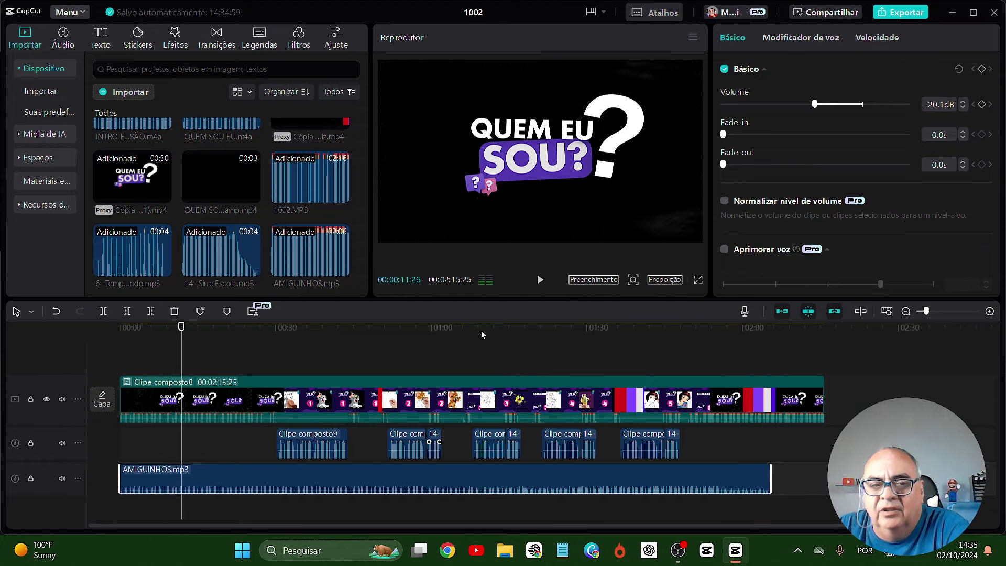
left_click(283, 380)
left_click(343, 364)
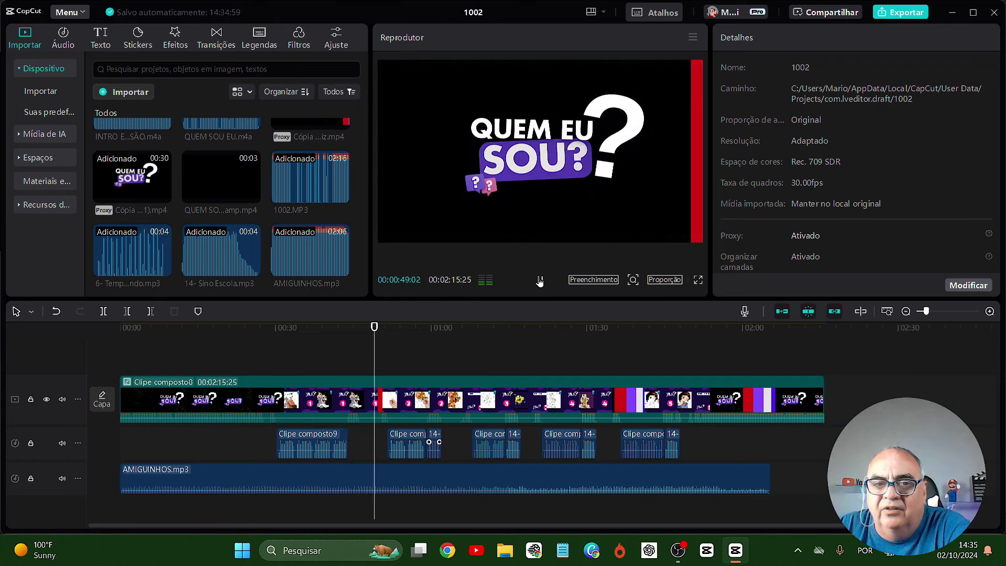
left_click(540, 281)
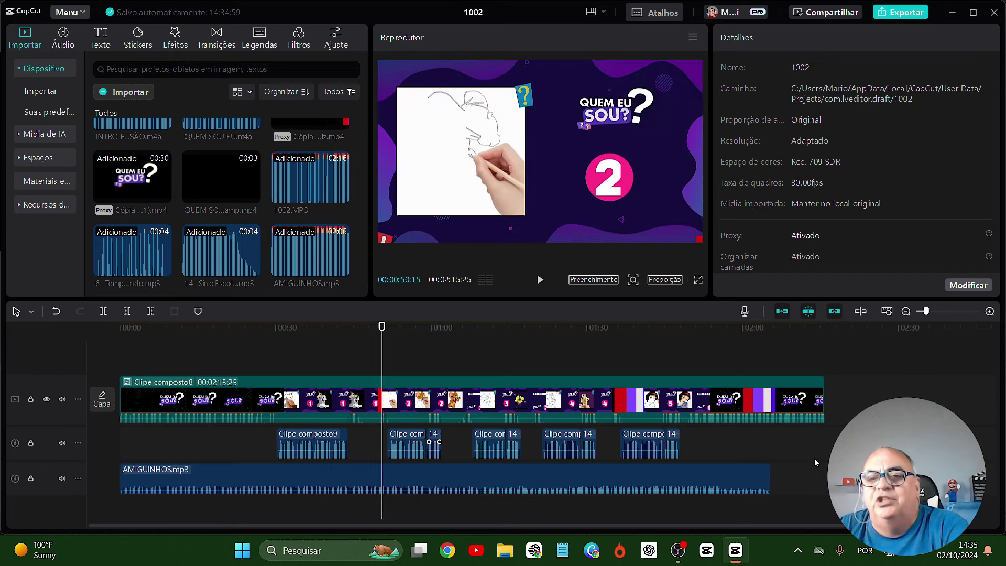
Paste a copy of the AMIGUINHOS.mp3 clip at 00:02:05:14 and trim it to end with the video at 00:02:15:25
right_click(716, 477)
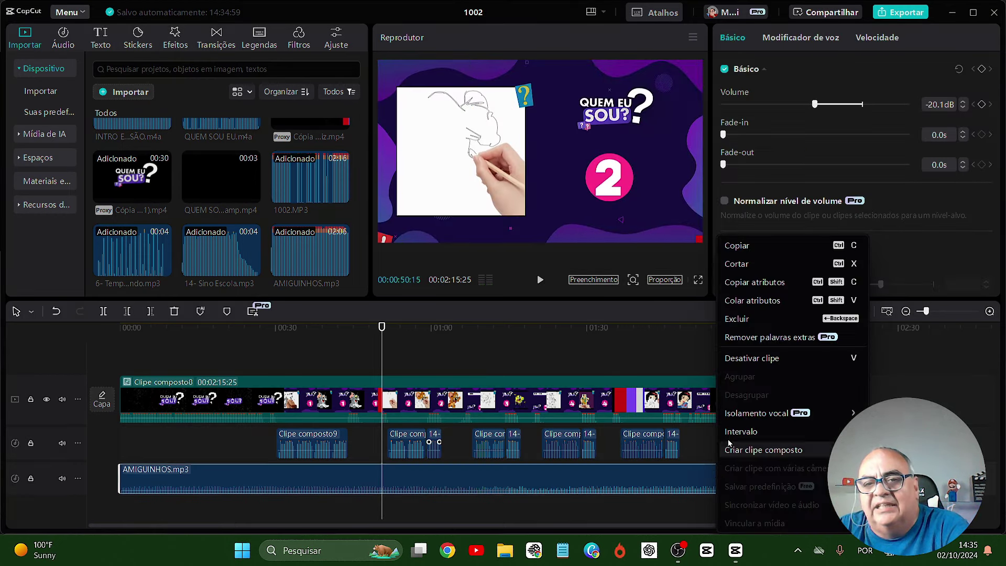
left_click(760, 246)
left_click(771, 359)
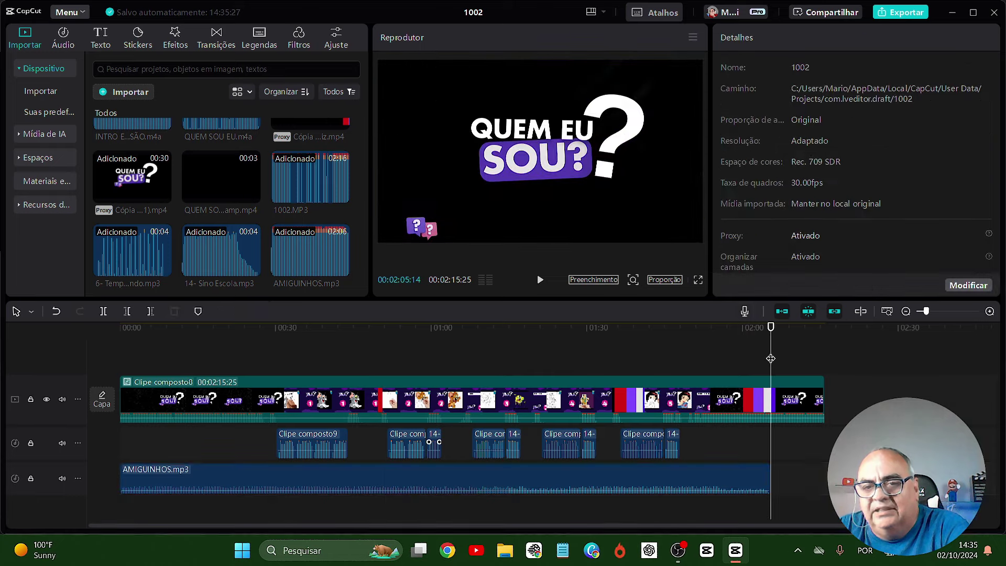
key("ctrl+v")
left_click_drag(815, 362, 826, 370)
left_click(823, 477)
key("w")
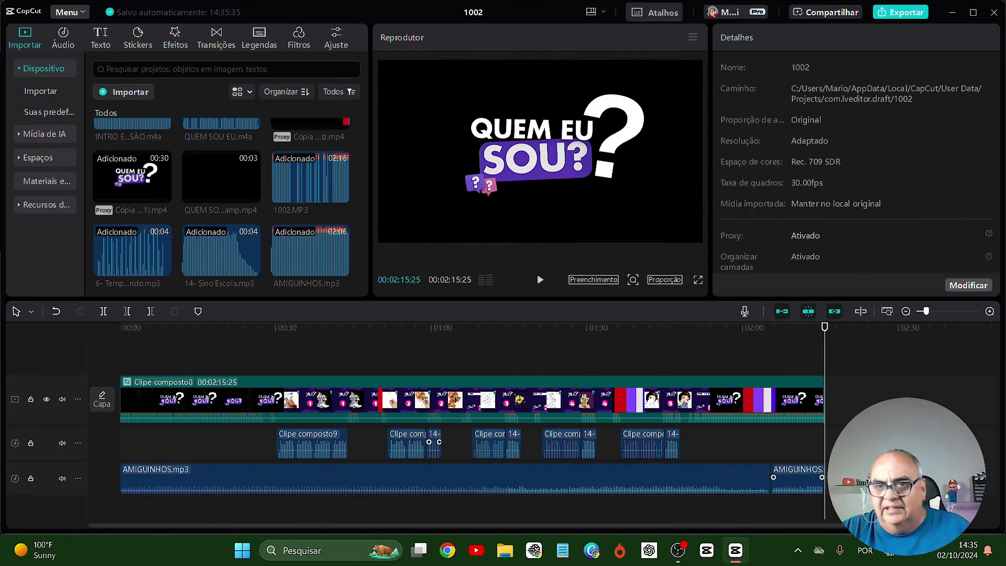
Skim the finished timeline from question 1 to the ending and export the video
left_click(348, 363)
left_click_drag(347, 365, 717, 429)
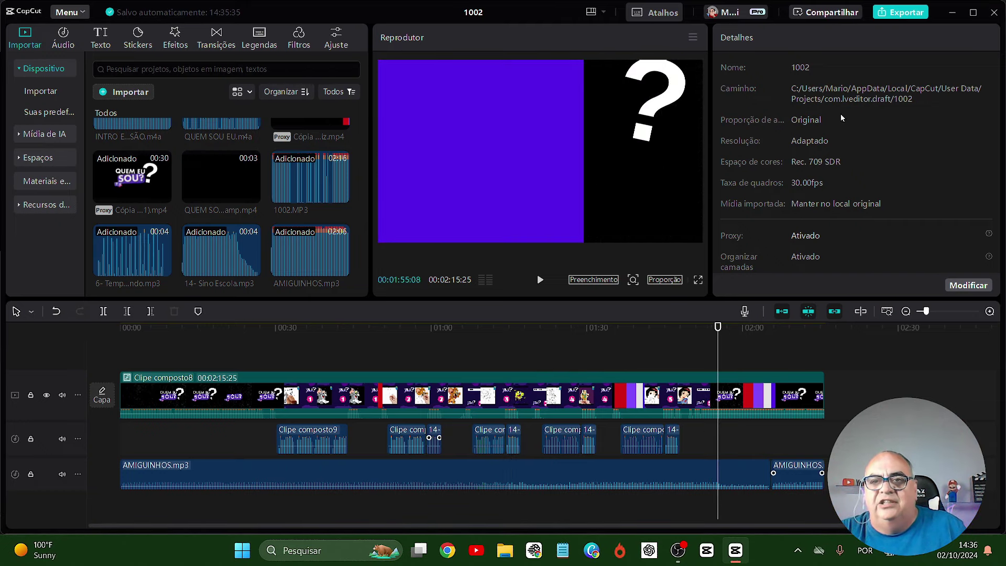
left_click(897, 13)
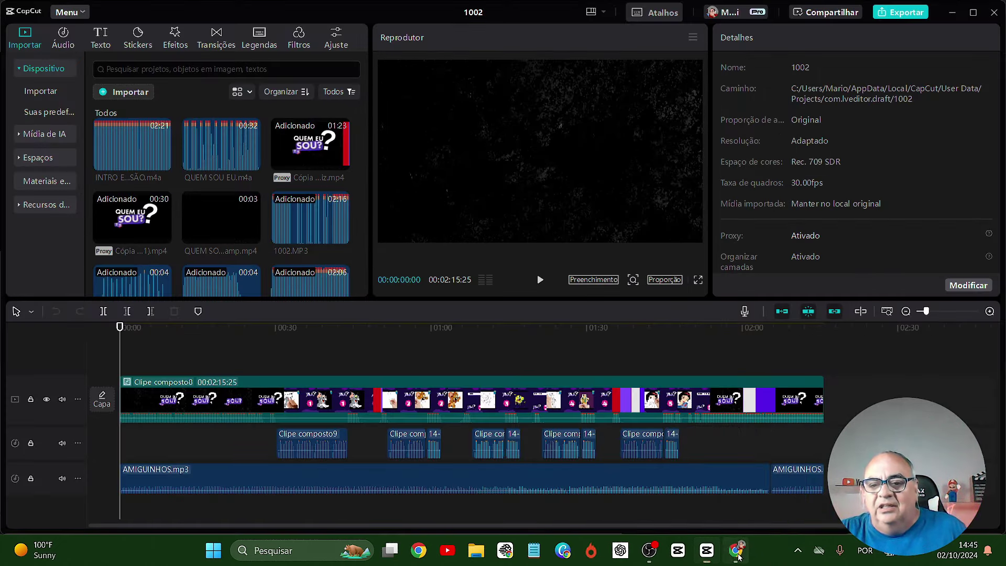
Switch to Chrome and look over the modules of the Turbo Quiz course on its Hotmart content page
left_click(738, 557)
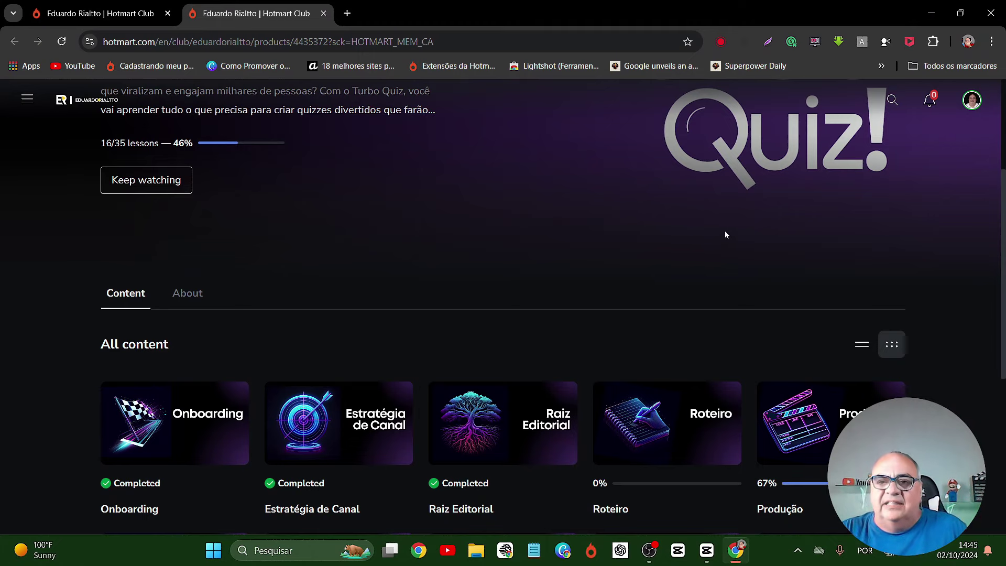
scroll(725, 233, "down", 2)
mouse_move(778, 361)
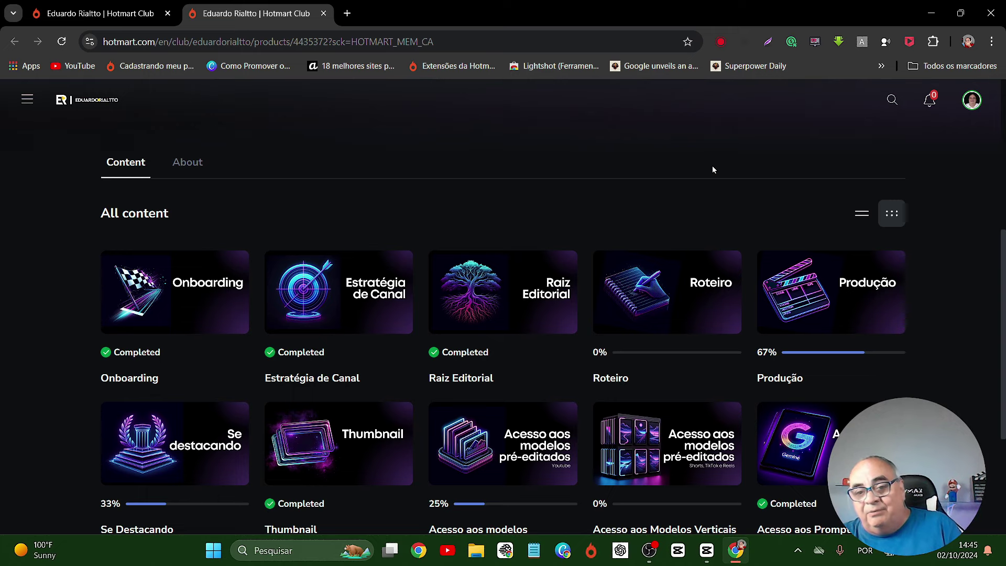
scroll(712, 170, "down", 1)
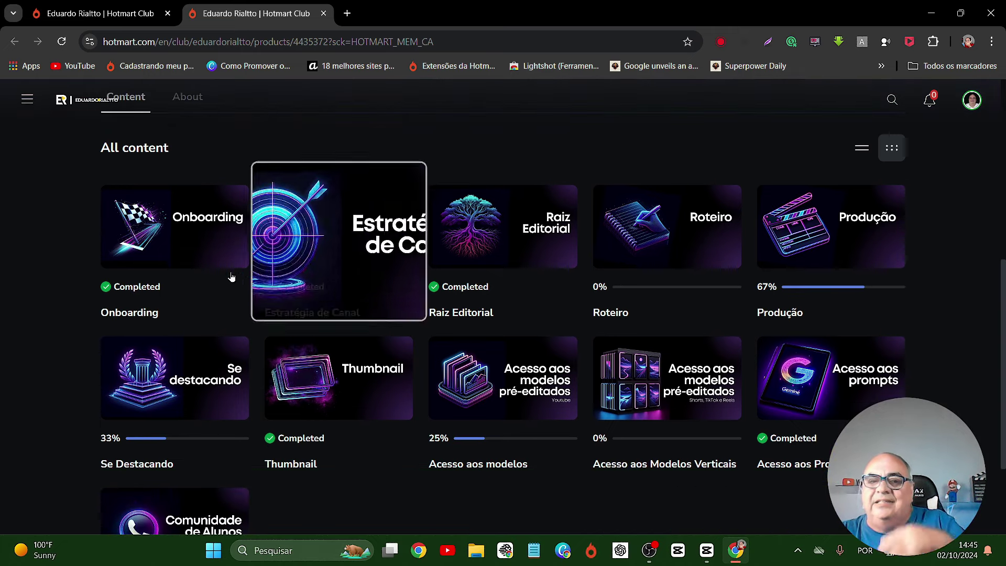
mouse_move(393, 258)
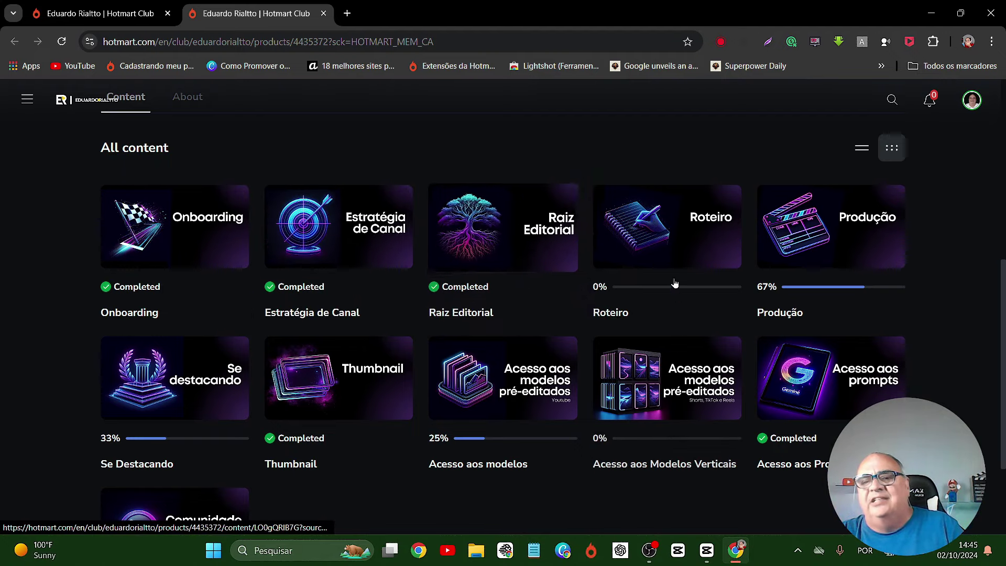
mouse_move(693, 269)
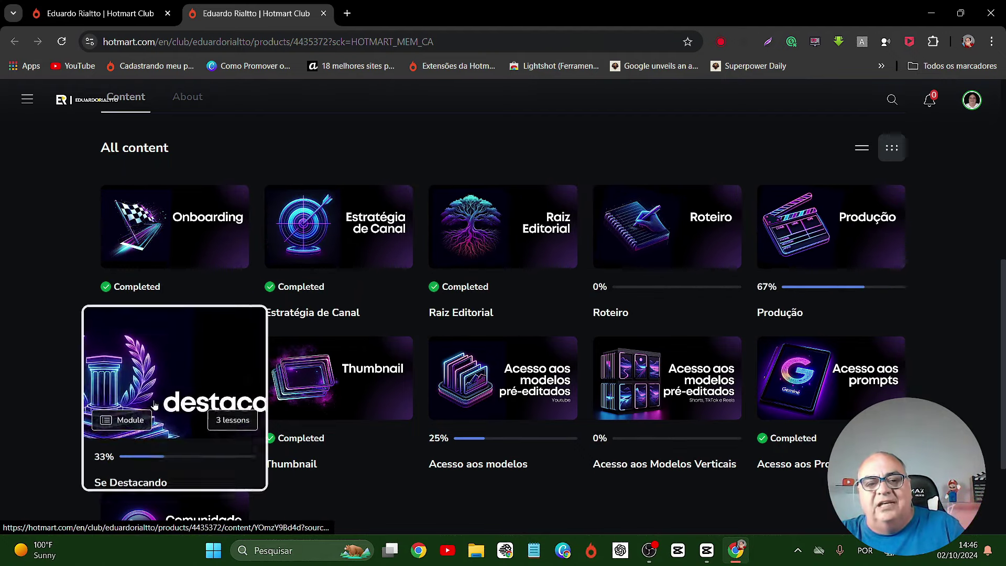
Open the Thumbnail module's lesson on editable Canva thumbnails and its linked template material
left_click(371, 392)
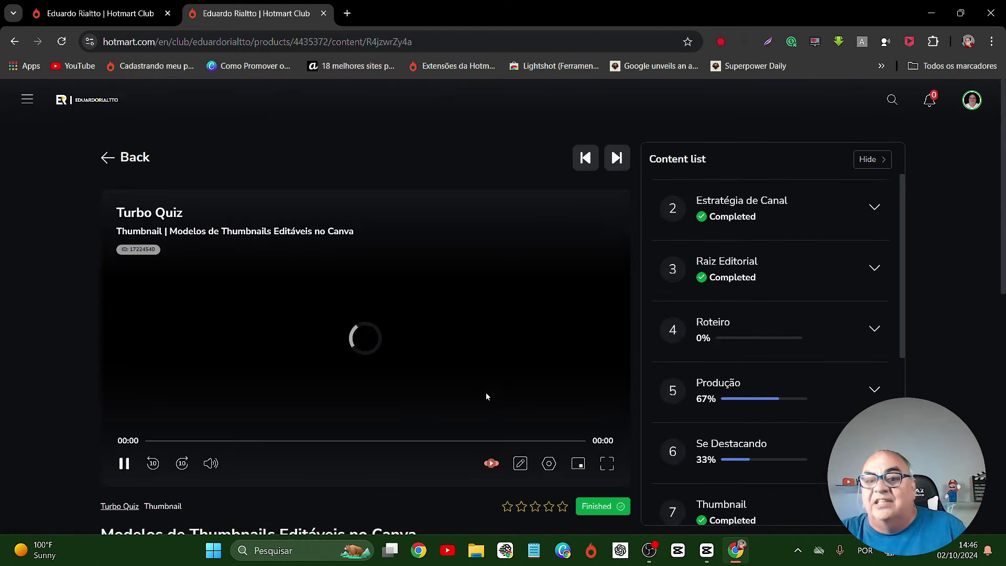
scroll(507, 422, "down", 1)
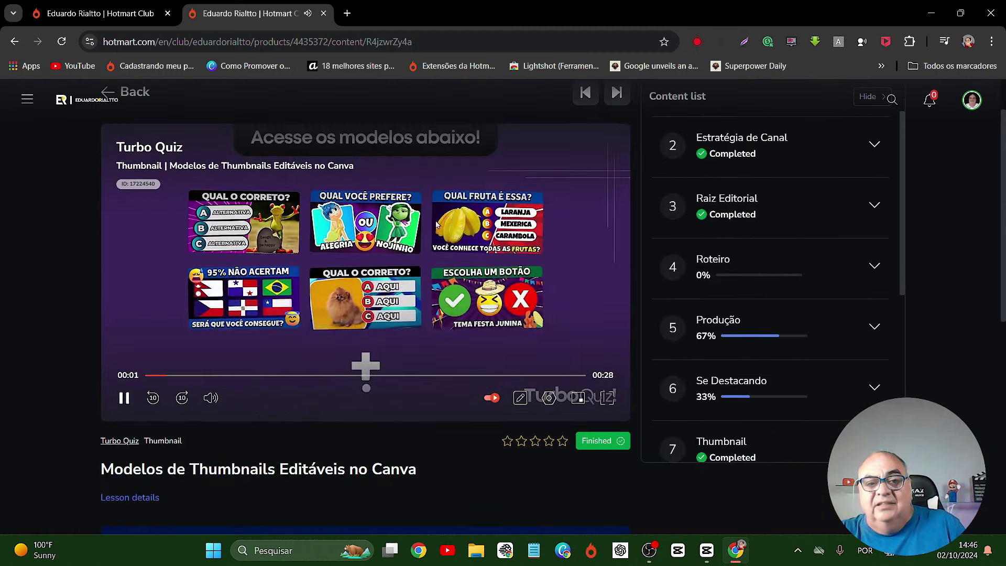
scroll(331, 421, "down", 6)
scroll(332, 421, "up", 1)
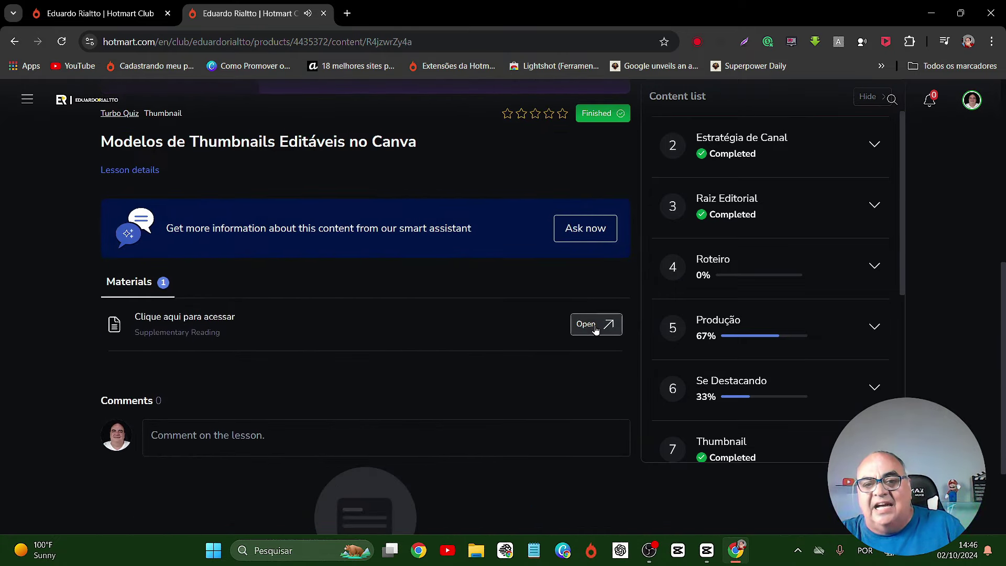
left_click(596, 324)
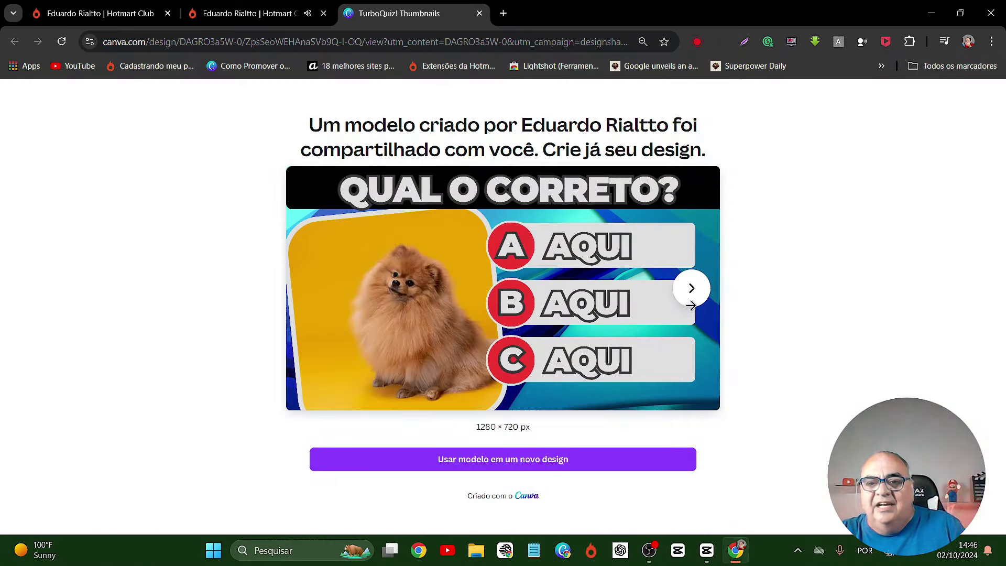
Page through the shared Canva thumbnail templates and close them to return to the lesson
left_click(692, 288)
left_click(692, 299)
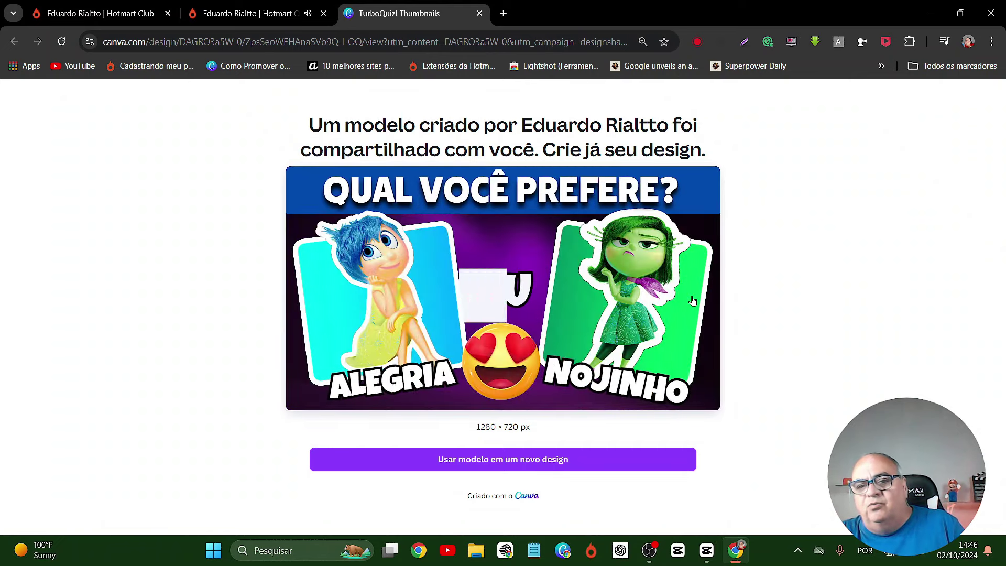
left_click(692, 293)
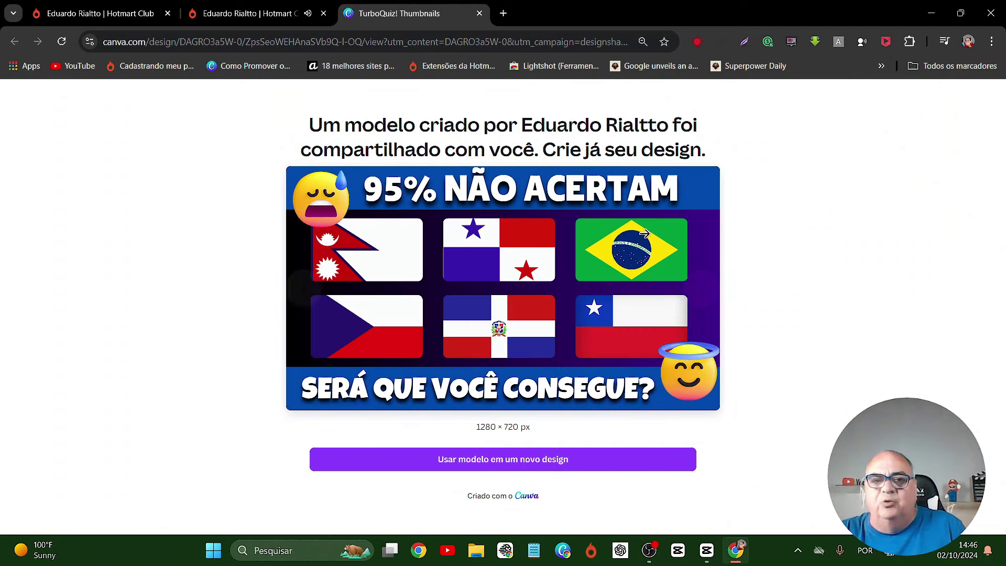
left_click(480, 13)
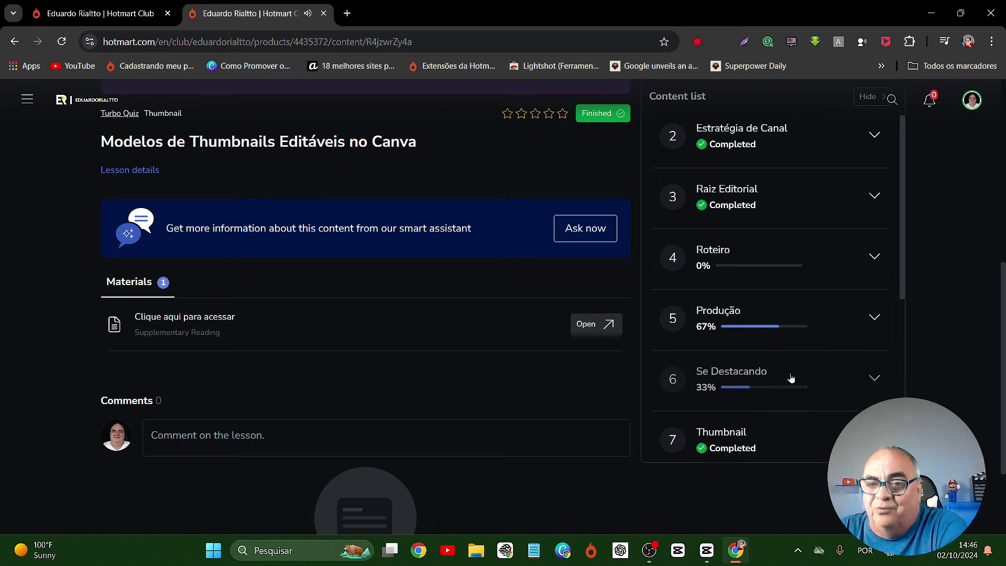
Expand the Acesso aos modelos module and look through its quiz template lessons from Perguntas com Alternativas to Sim ou Não?
scroll(791, 377, "down", 6)
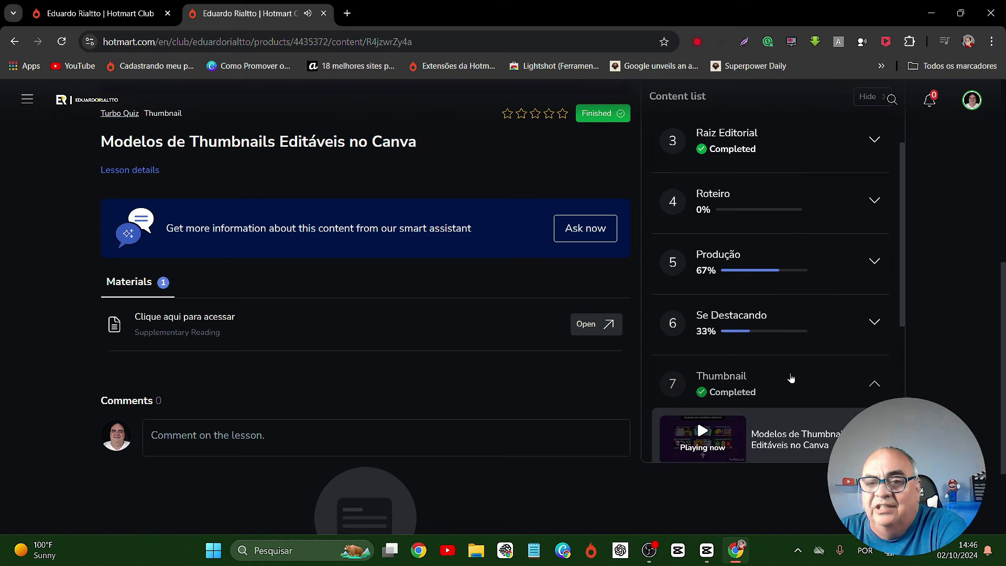
left_click(846, 267)
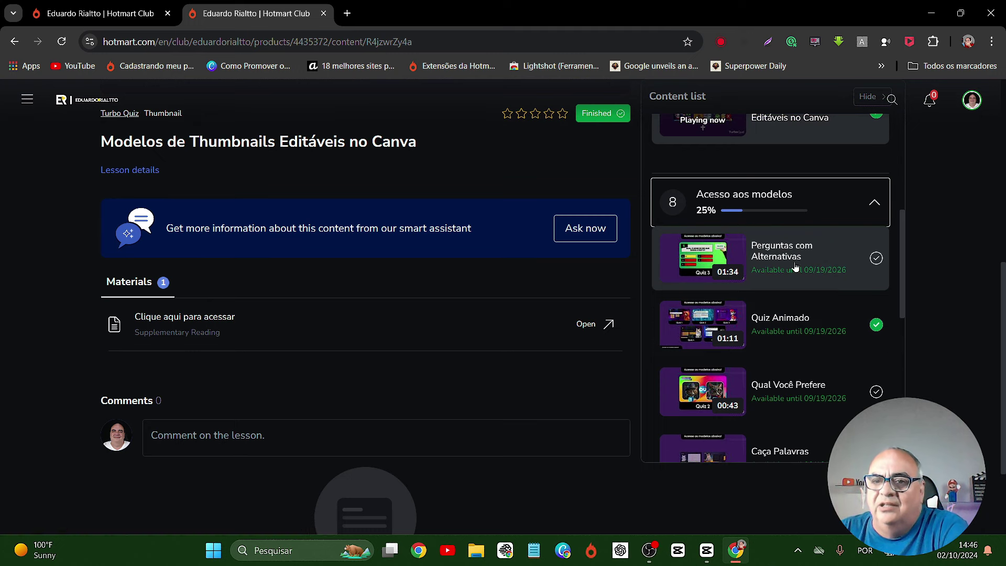
scroll(803, 363, "down", 1)
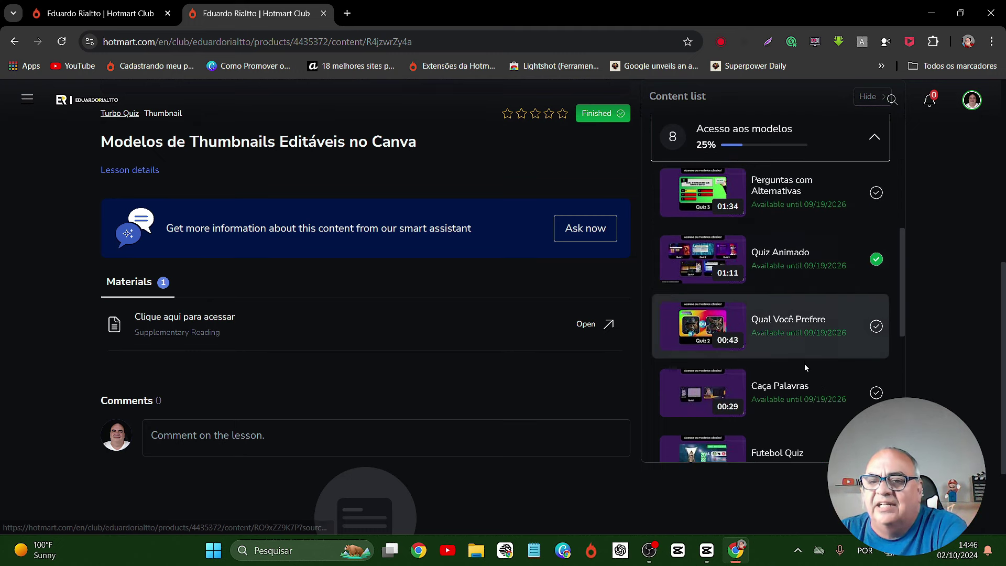
scroll(797, 370, "down", 1)
scroll(788, 388, "down", 1)
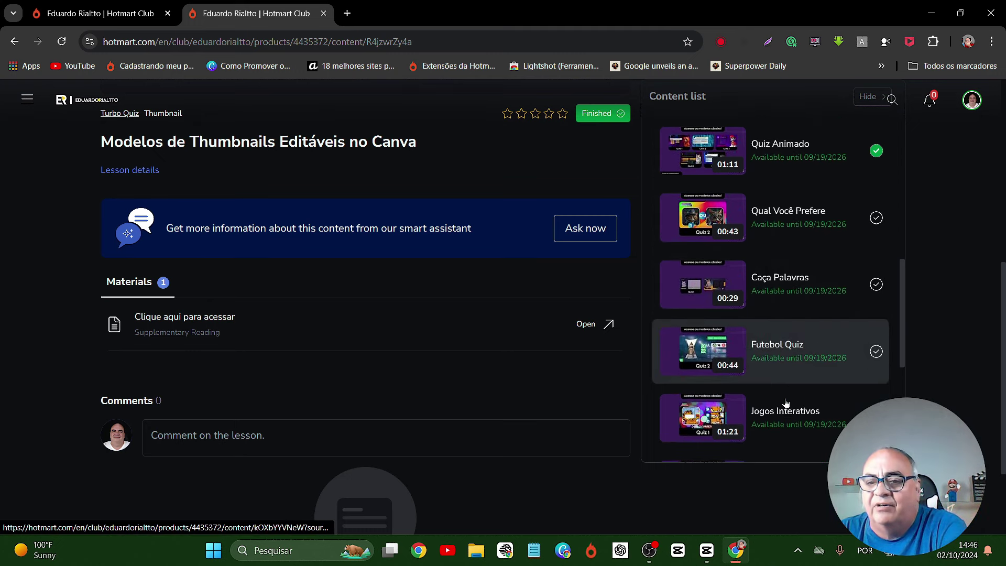
left_click(785, 398)
scroll(784, 398, "down", 3)
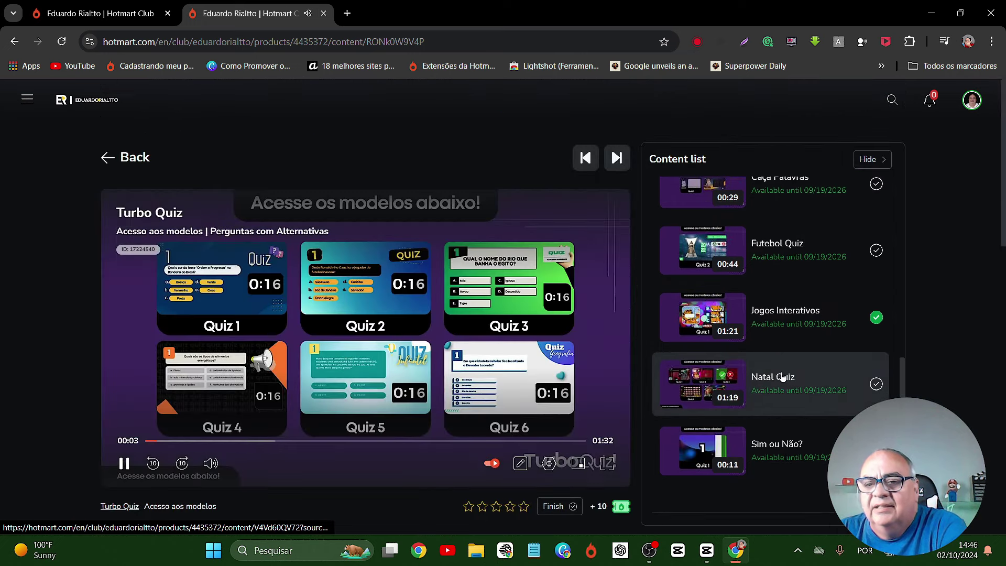
scroll(783, 419, "down", 1)
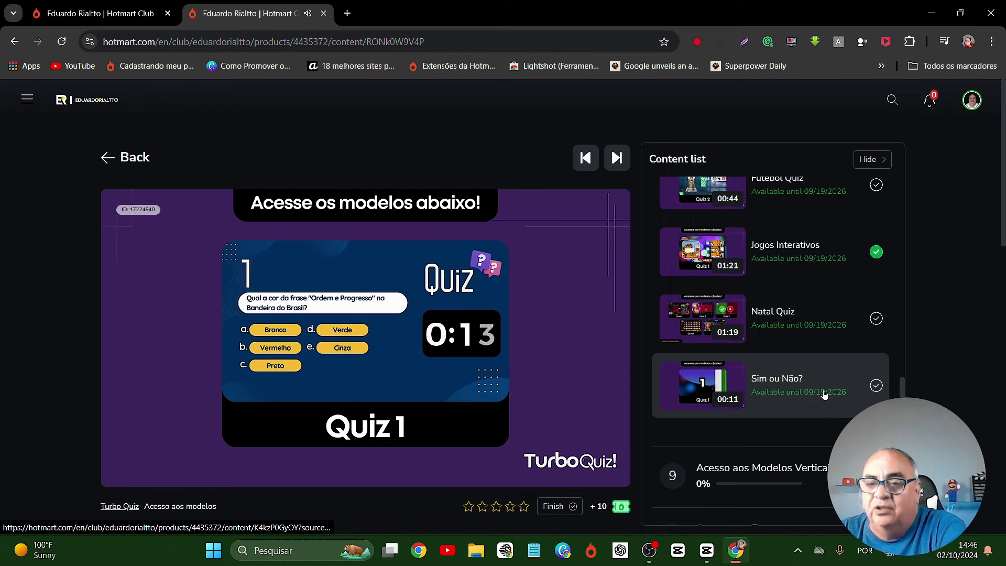
Look over the lessons in the Acesso aos Modelos Verticais module and open the Acesso aos Prompts lesson in module 10
scroll(770, 241, "down", 8)
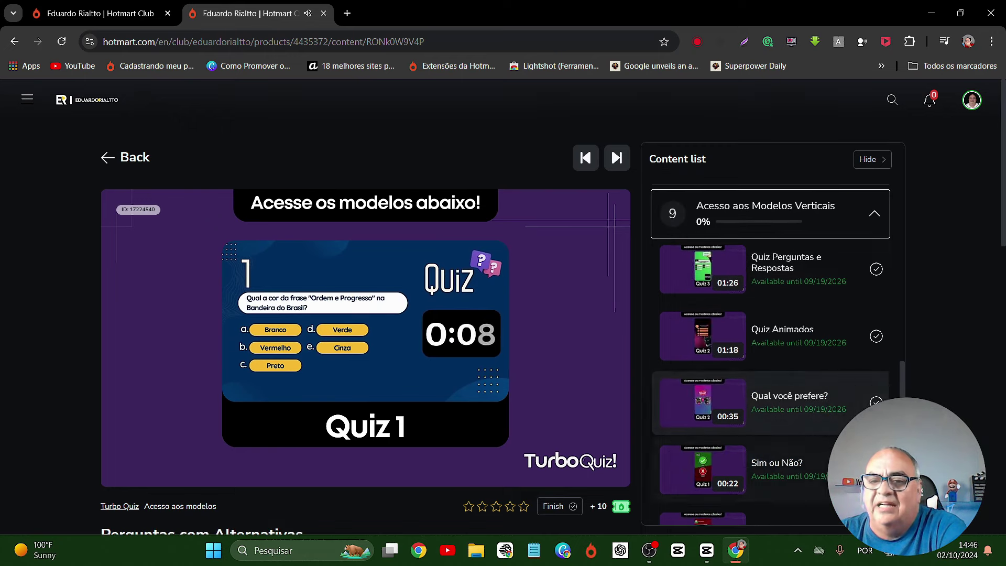
scroll(748, 379, "down", 4)
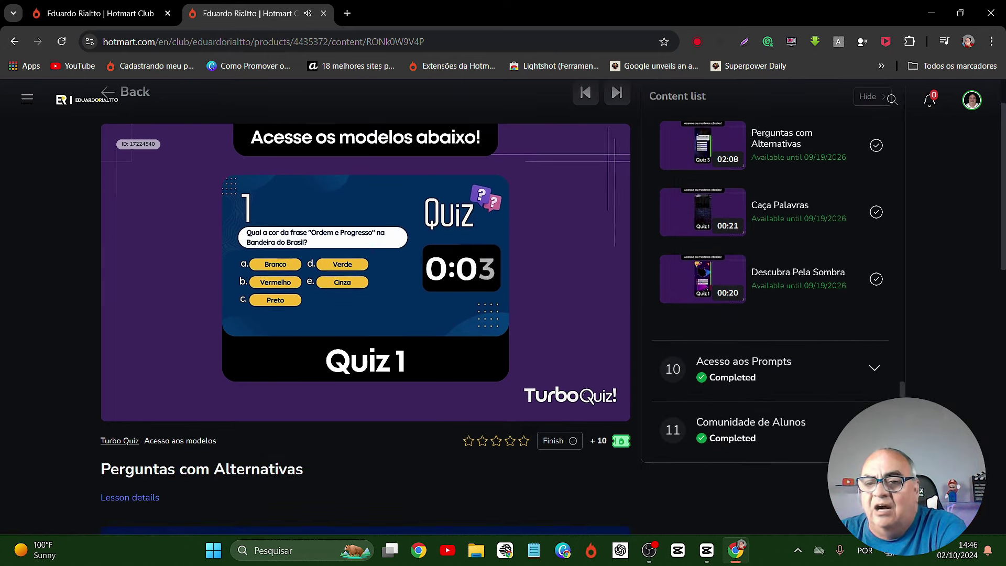
left_click(872, 372)
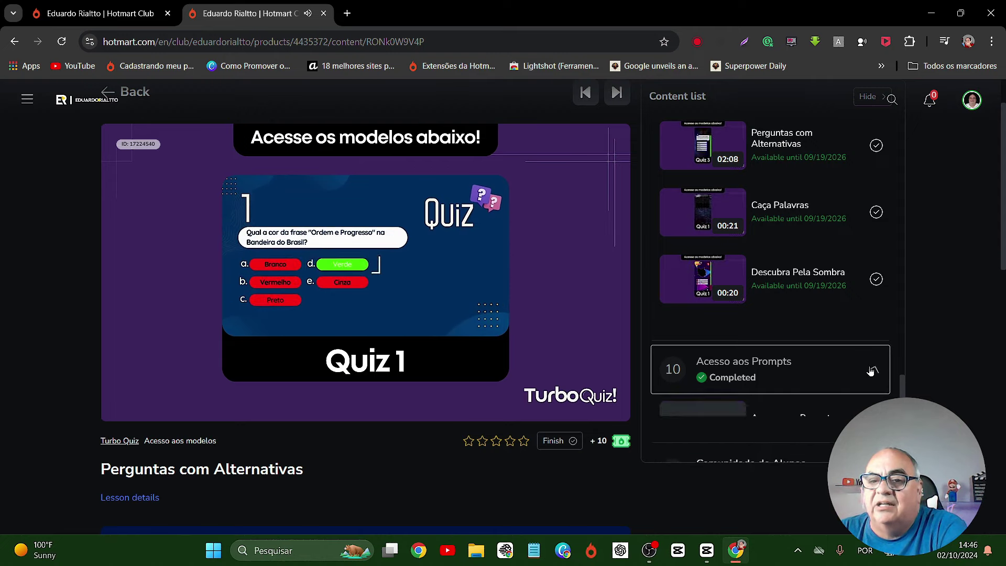
left_click(784, 353)
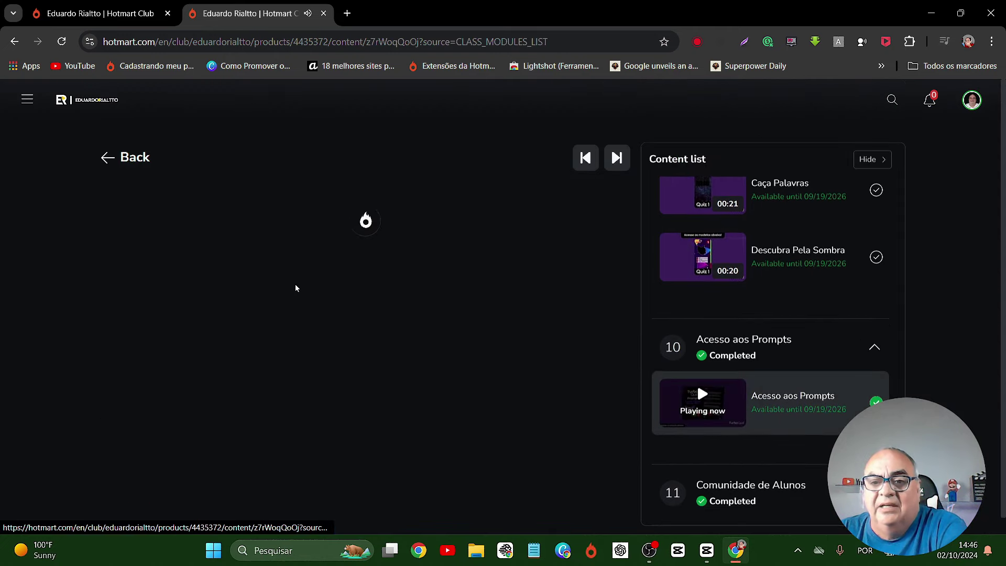
Look through the supplementary reading materials of the Acesso aos Prompts lesson, from Super Desafios! to De Quem é a Sombra? and beyond
scroll(354, 379, "down", 5)
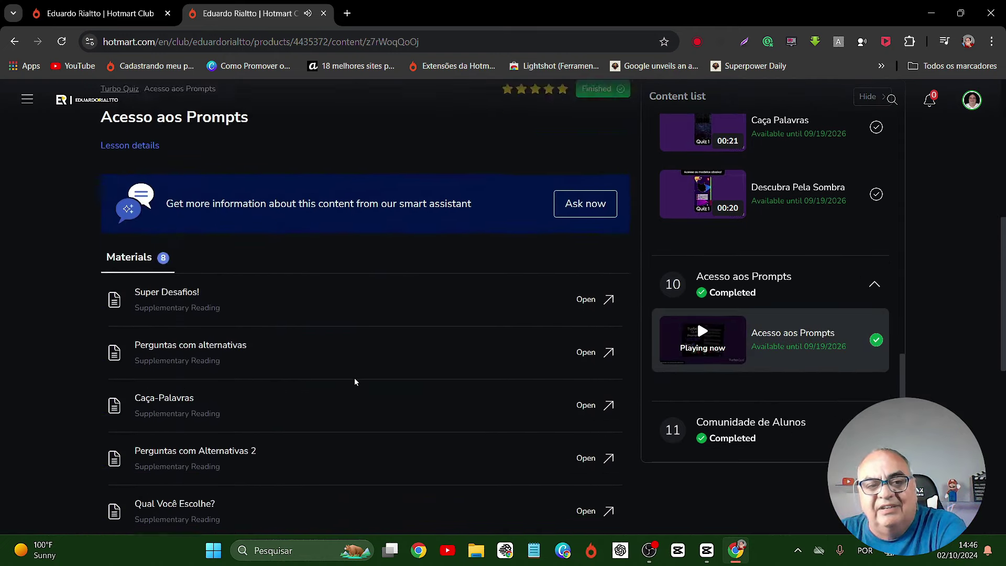
scroll(522, 356, "down", 7)
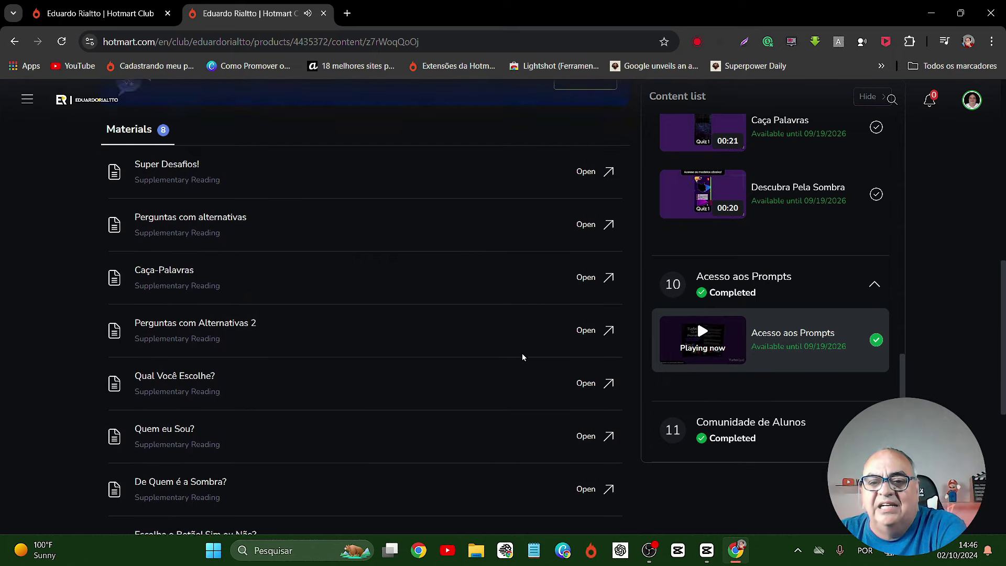
scroll(521, 356, "up", 5)
scroll(521, 353, "up", 10)
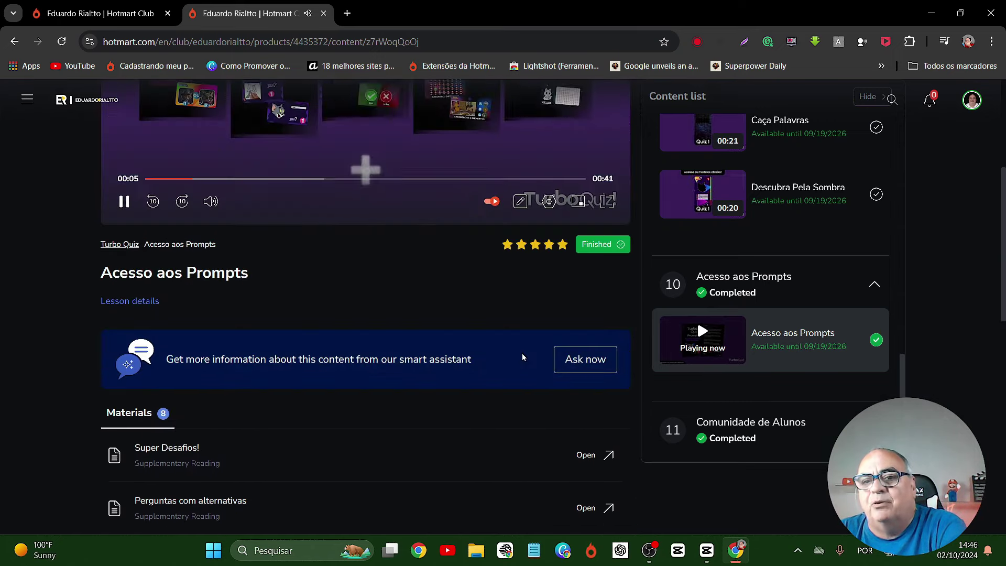